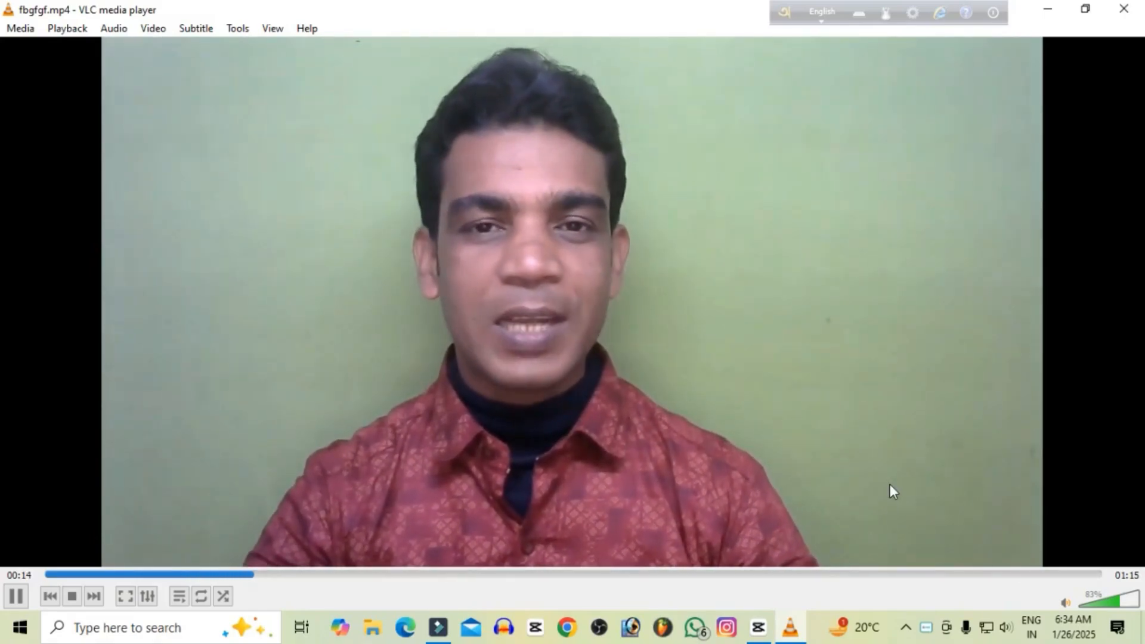
# Close the playing video and preview the vc image from the desktop in a maximized viewer window.
pyautogui.click(1138, 10)
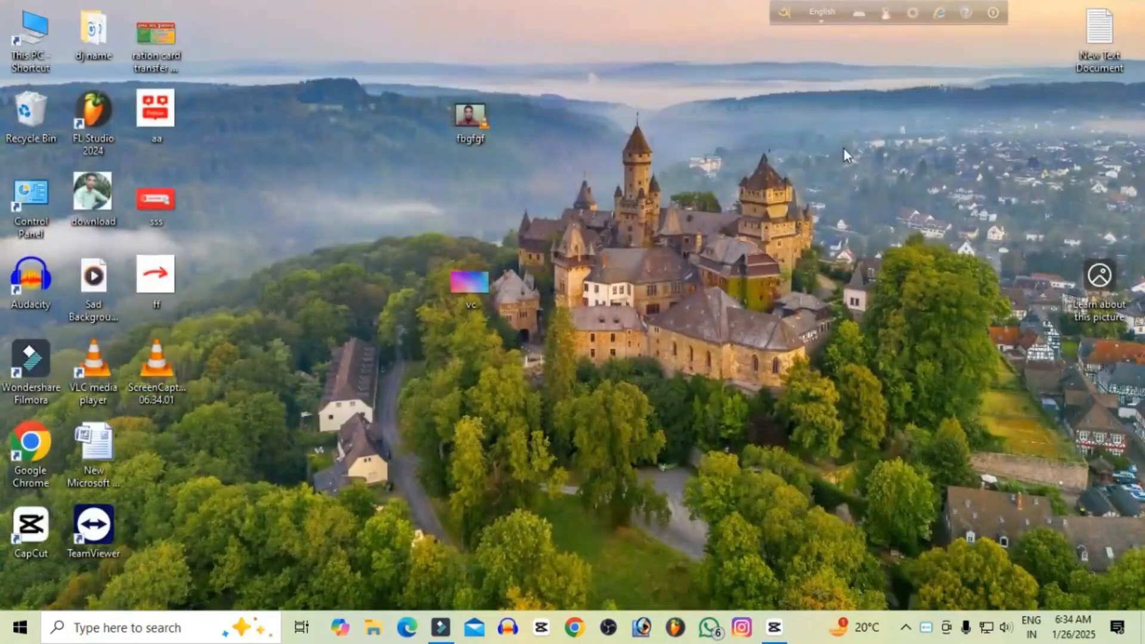
pyautogui.doubleClick(487, 285)
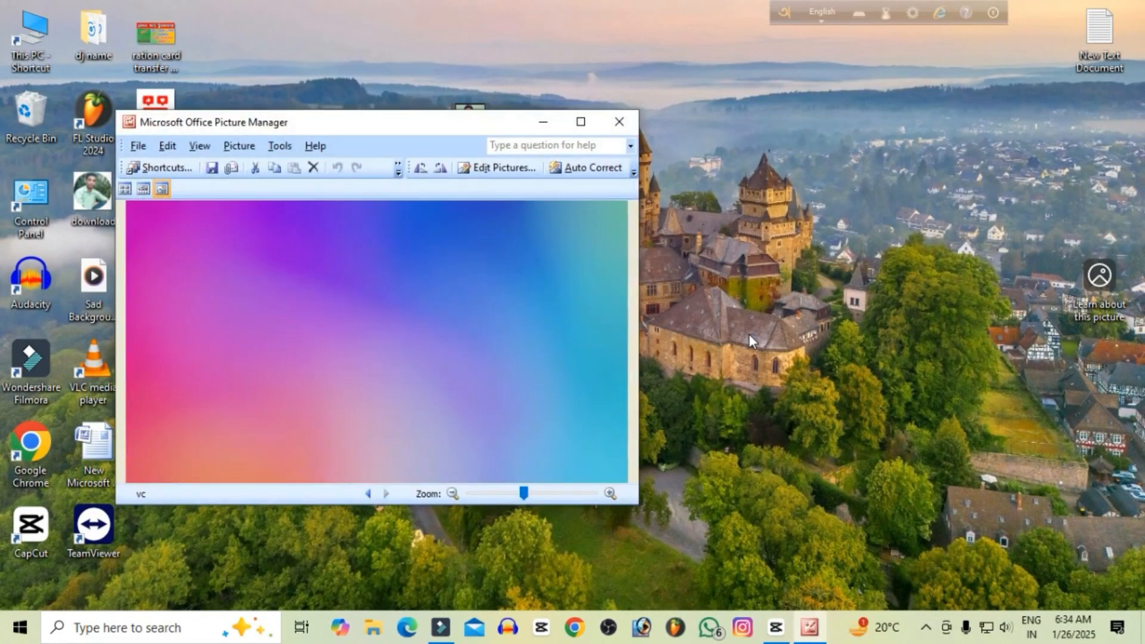
pyautogui.click(580, 122)
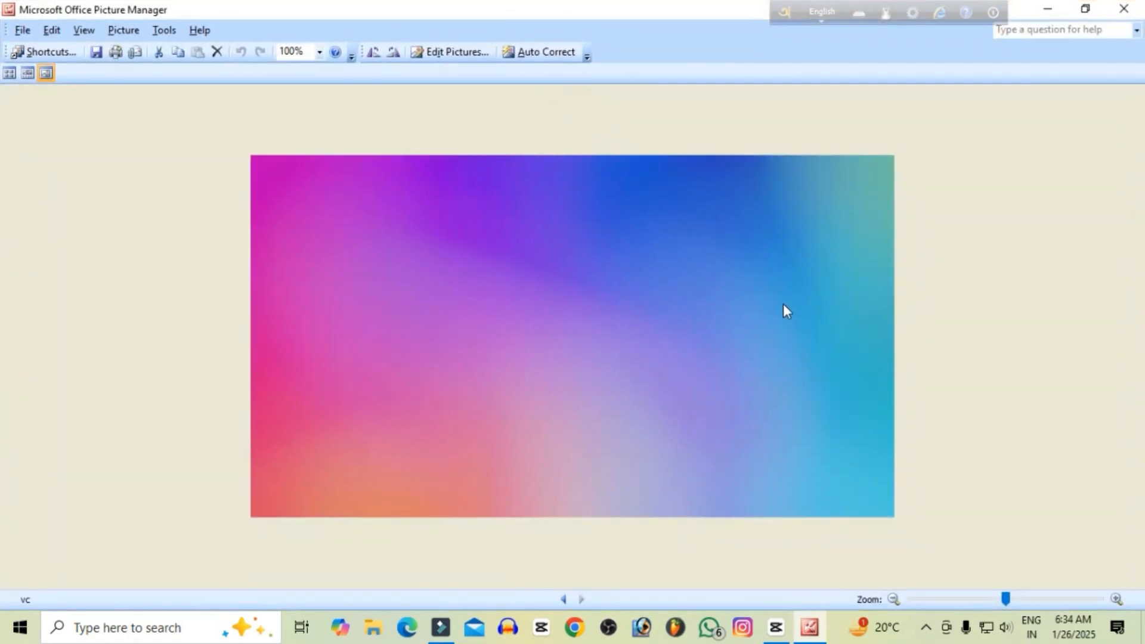
pyautogui.click(1123, 8)
# Move the vc image directly beneath the fbgfgf video on the desktop and refresh the desktop.
pyautogui.moveTo(464, 279); pyautogui.dragTo(445, 195)
pyautogui.rightClick(655, 68)
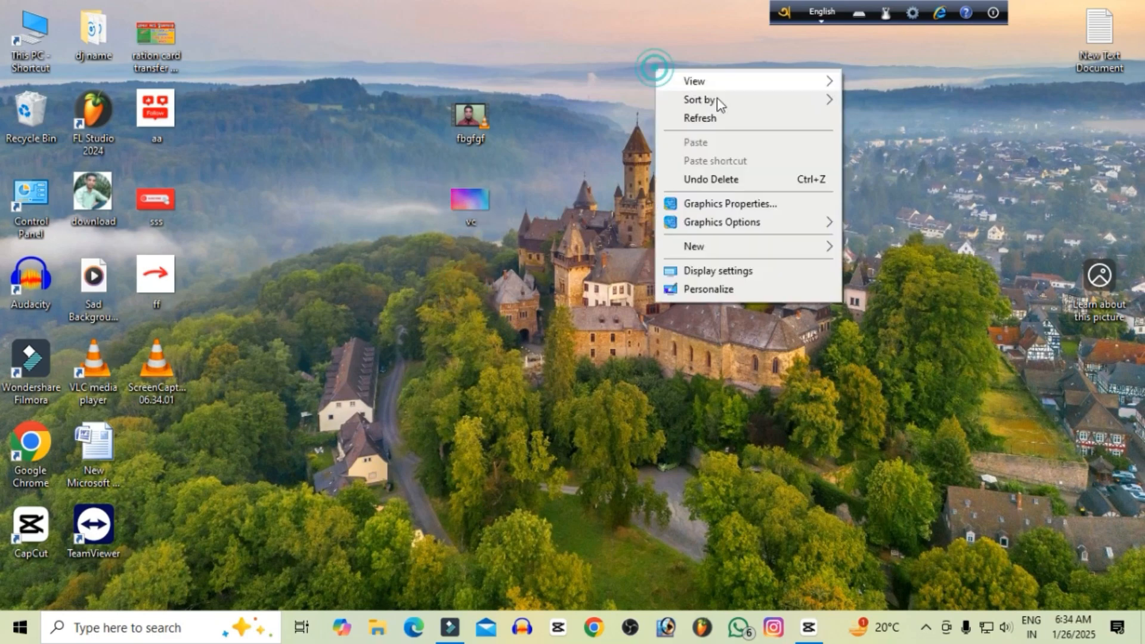
pyautogui.click(704, 117)
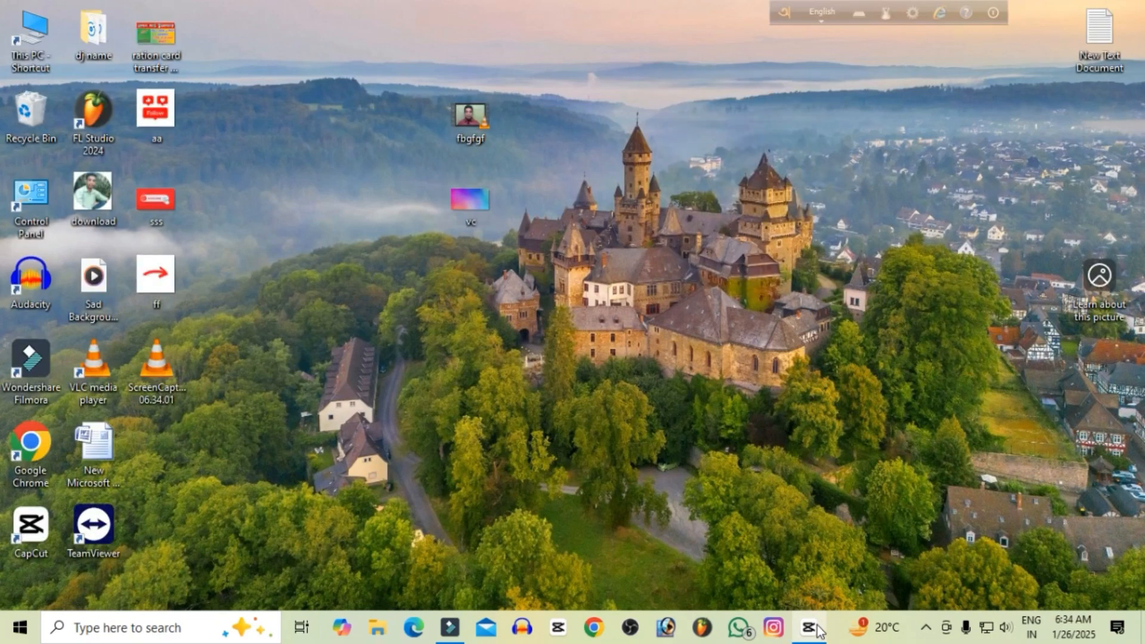
# Switch to CapCut and import the fbgfgf video and the vc image from the desktop into the project media.
pyautogui.moveTo(813, 629)
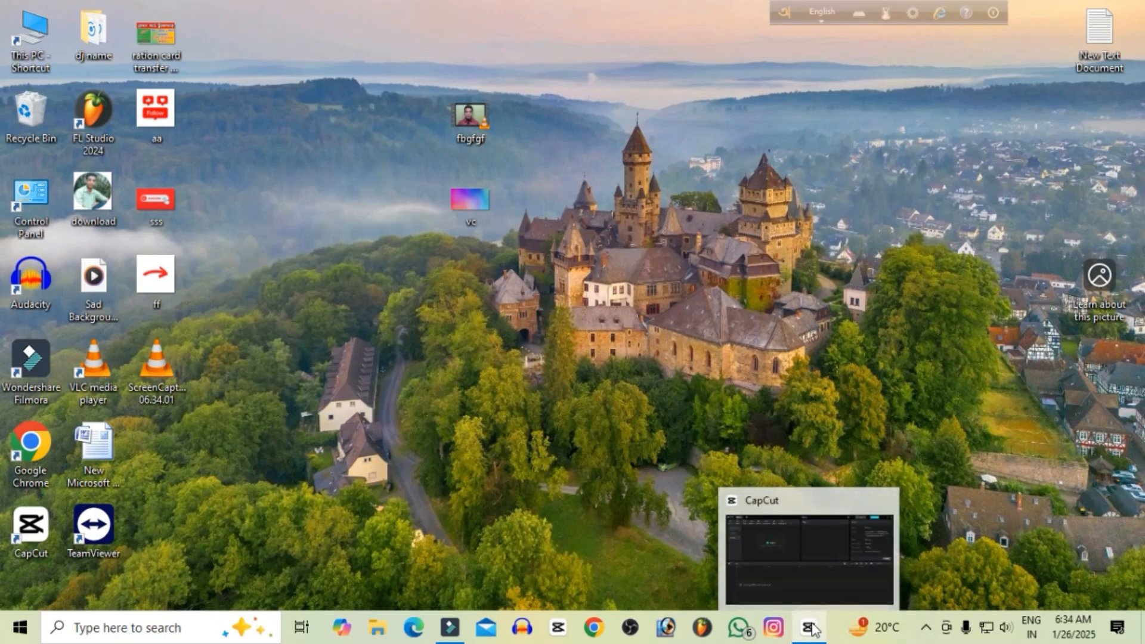
pyautogui.click(813, 629)
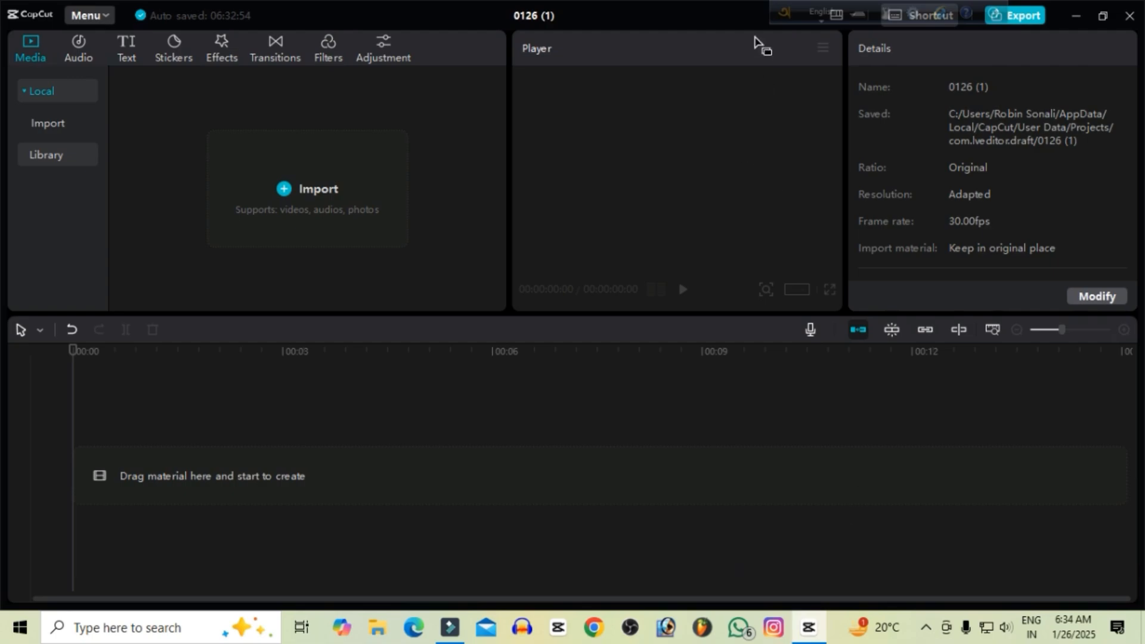
pyautogui.doubleClick(630, 23)
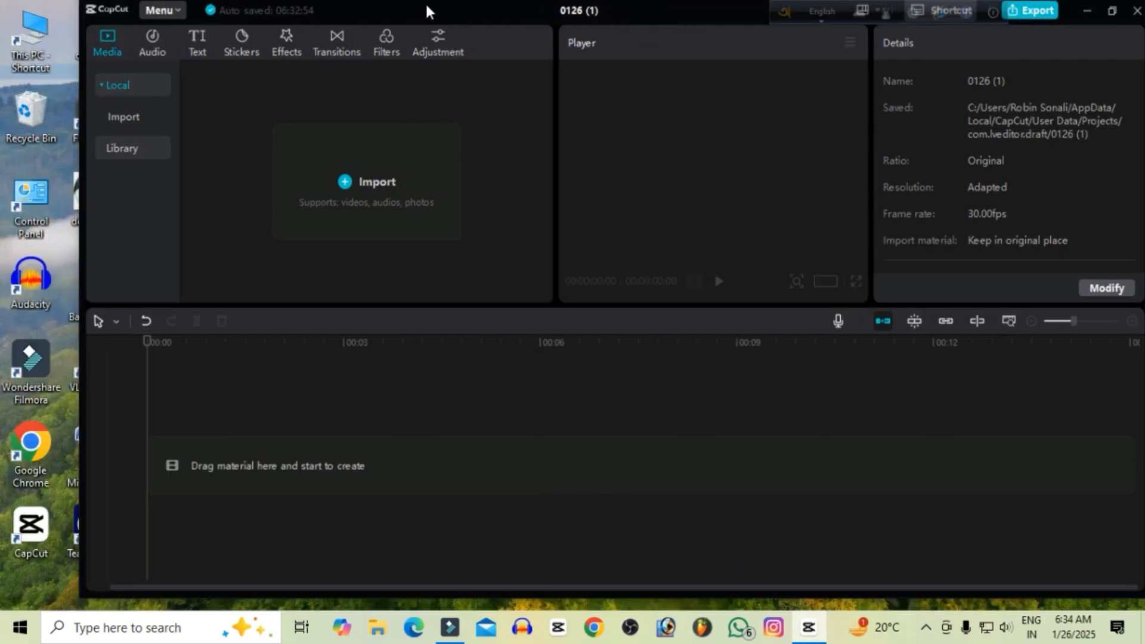
pyautogui.moveTo(424, 17); pyautogui.dragTo(822, 43)
pyautogui.moveTo(427, 48); pyautogui.dragTo(470, 245)
pyautogui.moveTo(471, 199); pyautogui.dragTo(753, 233)
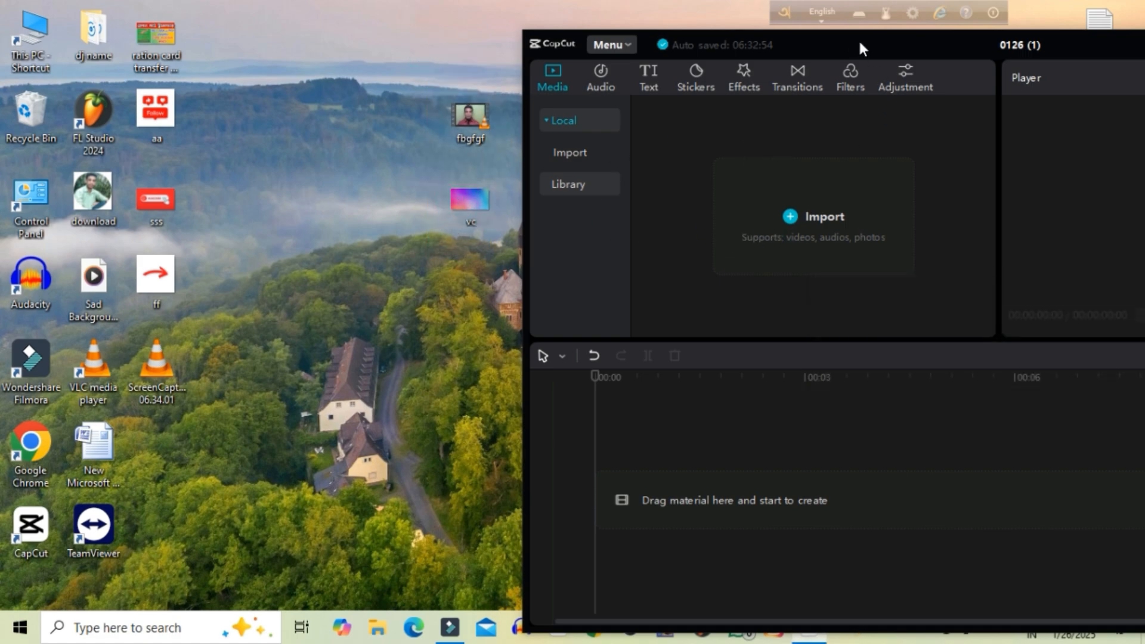
pyautogui.moveTo(860, 48); pyautogui.dragTo(383, 3)
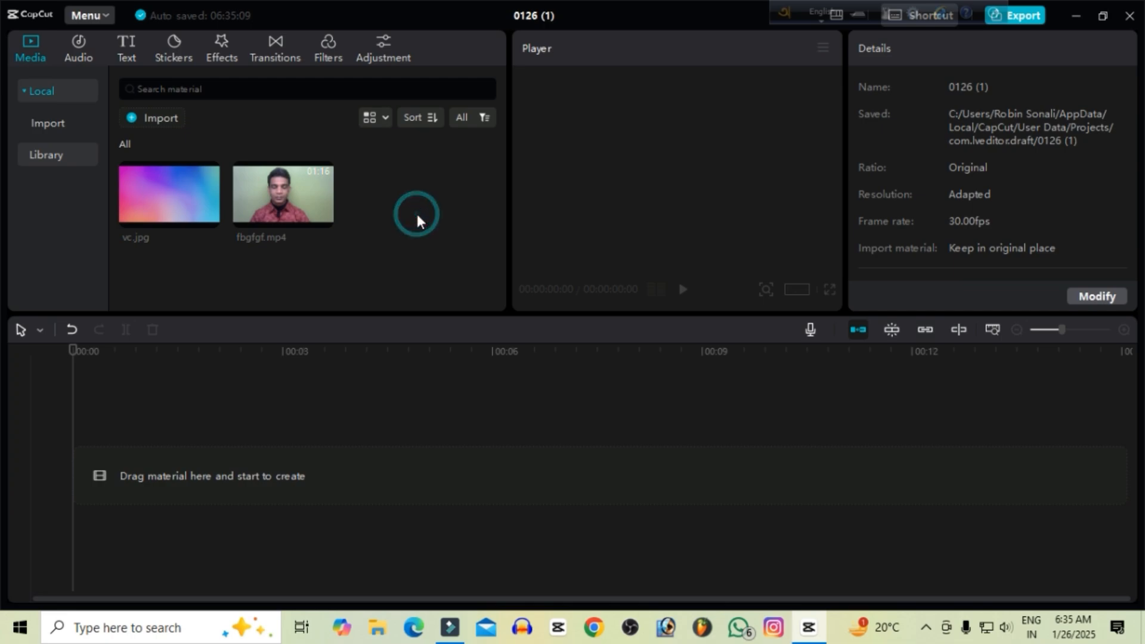
# Add vc.jpg to the timeline and extend its duration to 00:00:12:09.
pyautogui.moveTo(312, 211)
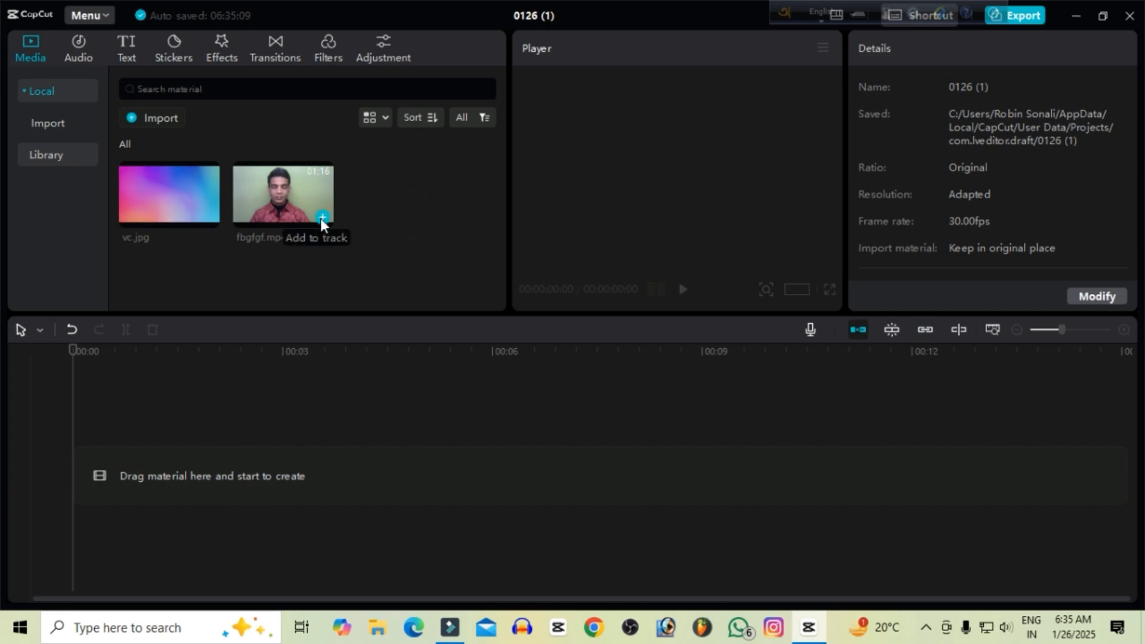
pyautogui.moveTo(158, 199)
pyautogui.click(208, 217)
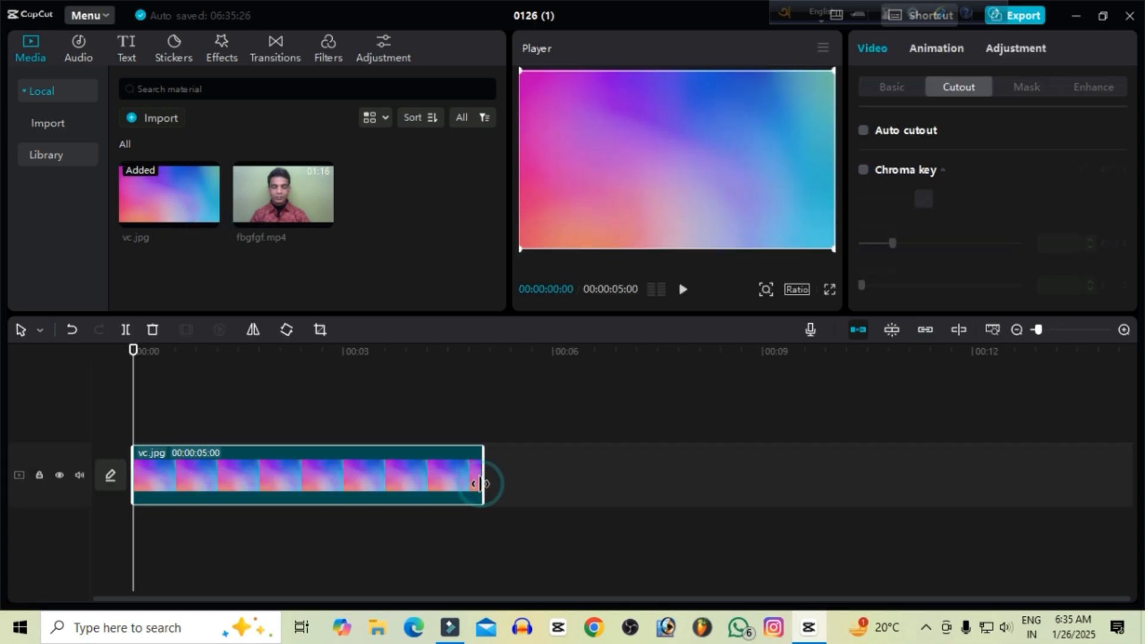
pyautogui.moveTo(480, 483); pyautogui.dragTo(992, 459)
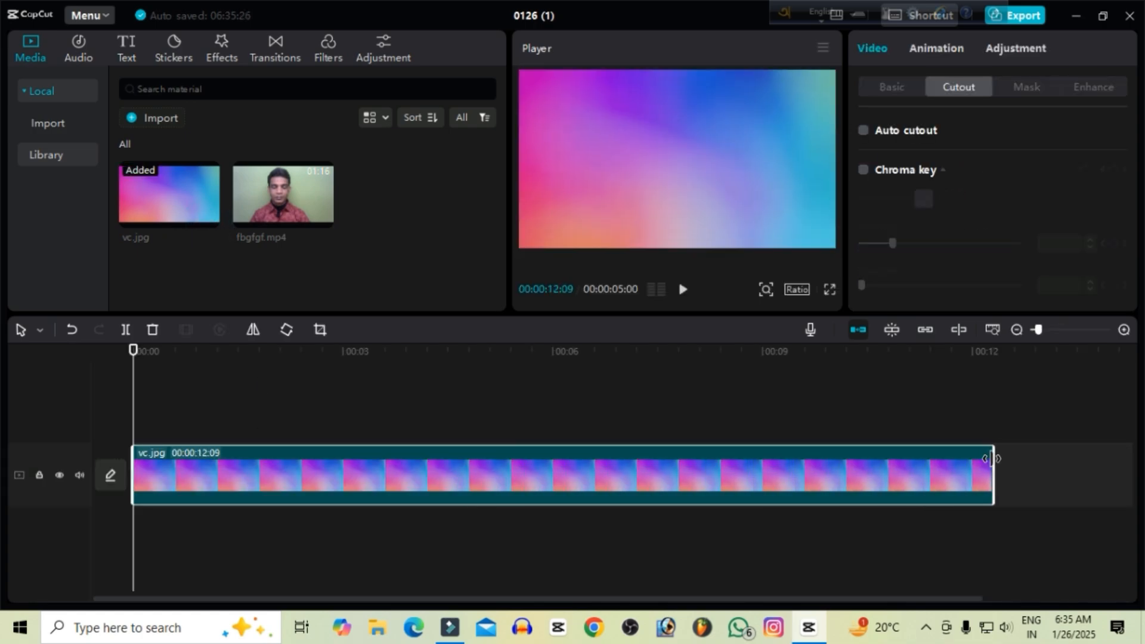
# Place fbgfgf.mp4 on a track above vc.jpg, aligned with the start of the timeline.
pyautogui.click(305, 198)
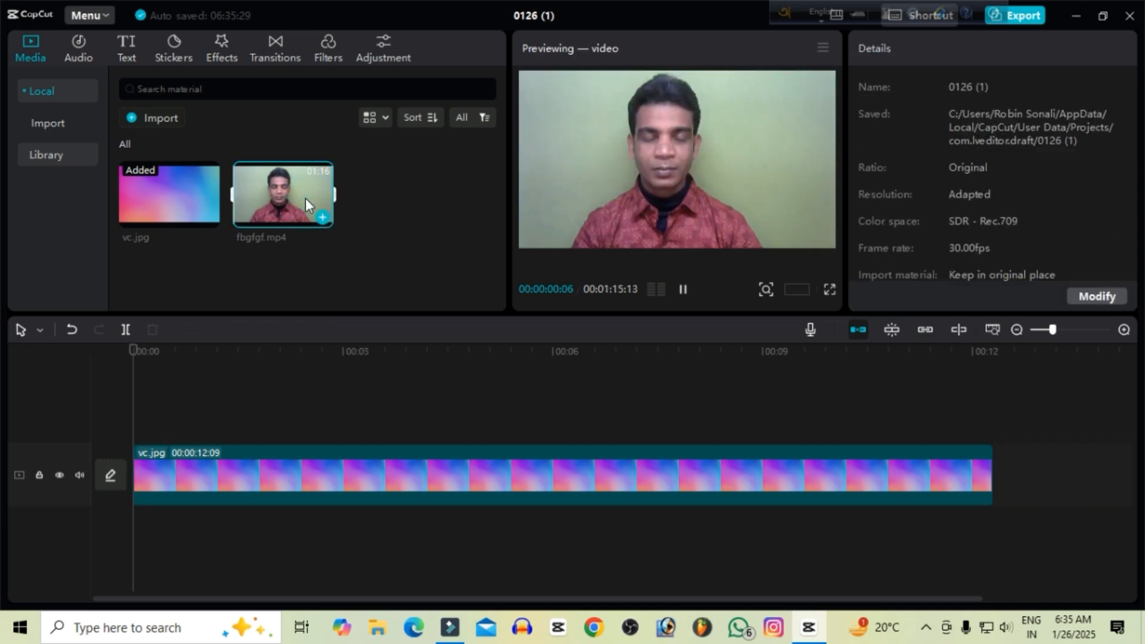
pyautogui.moveTo(306, 198); pyautogui.dragTo(260, 400)
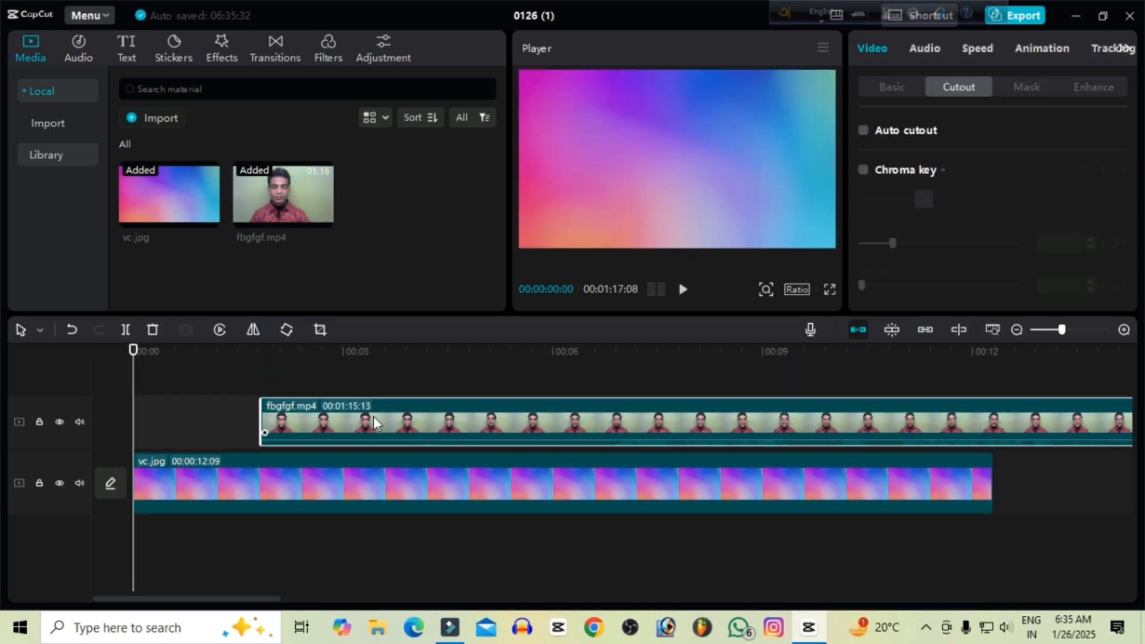
pyautogui.moveTo(374, 417); pyautogui.dragTo(245, 424)
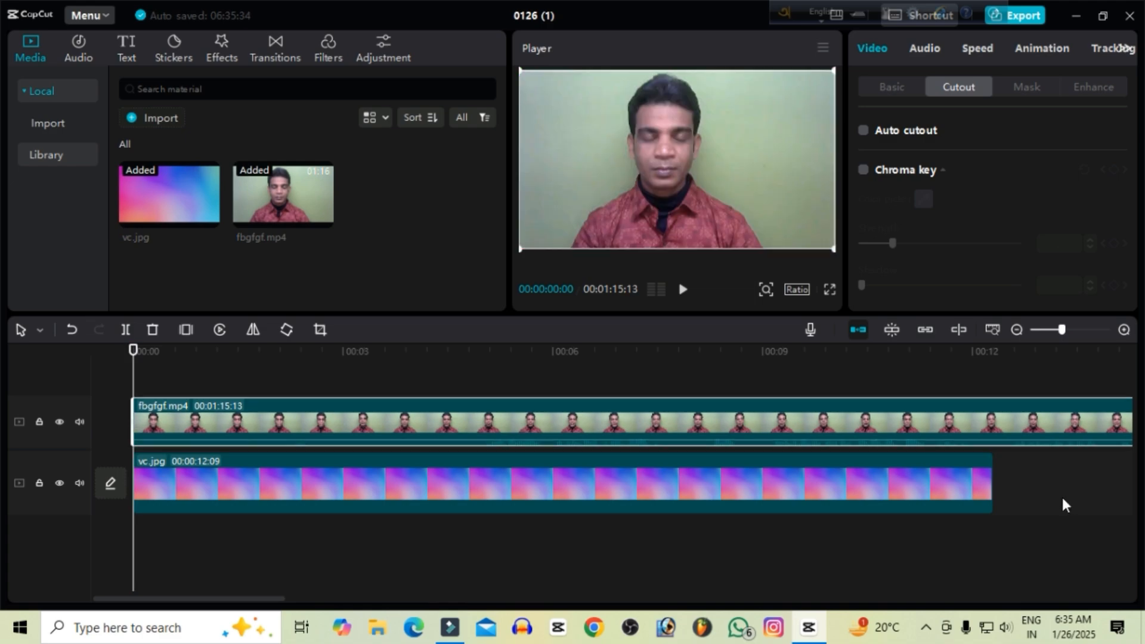
# Extend the vc.jpg clip to 00:01:15:05 so it runs to about the end of the fbgfgf.mp4 clip.
pyautogui.moveTo(1062, 331); pyautogui.dragTo(1053, 333)
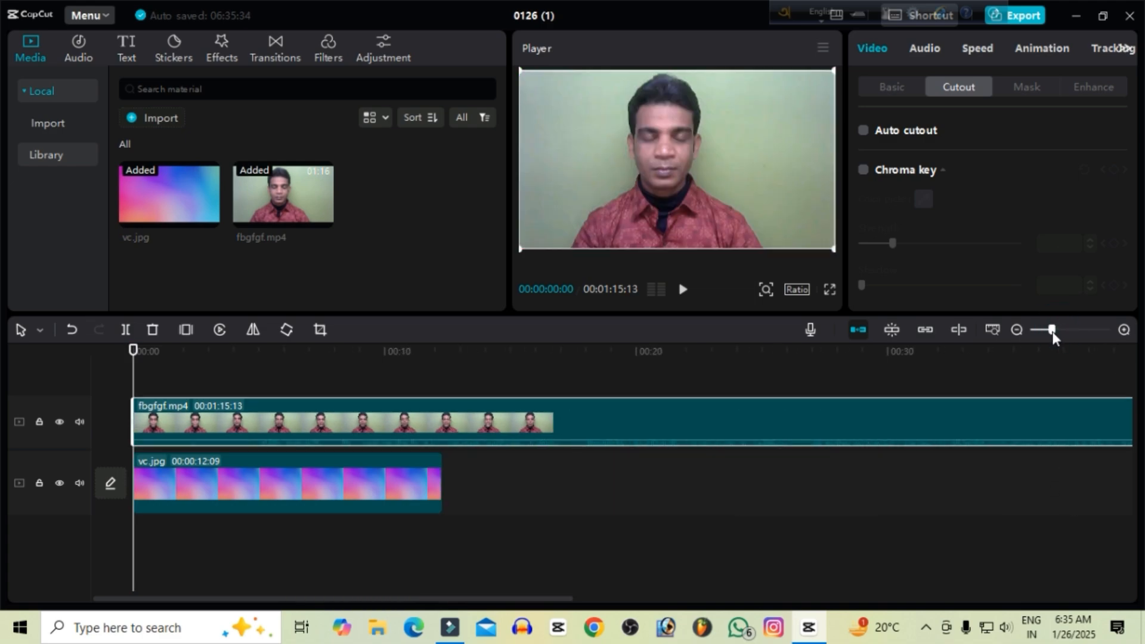
pyautogui.click(440, 479)
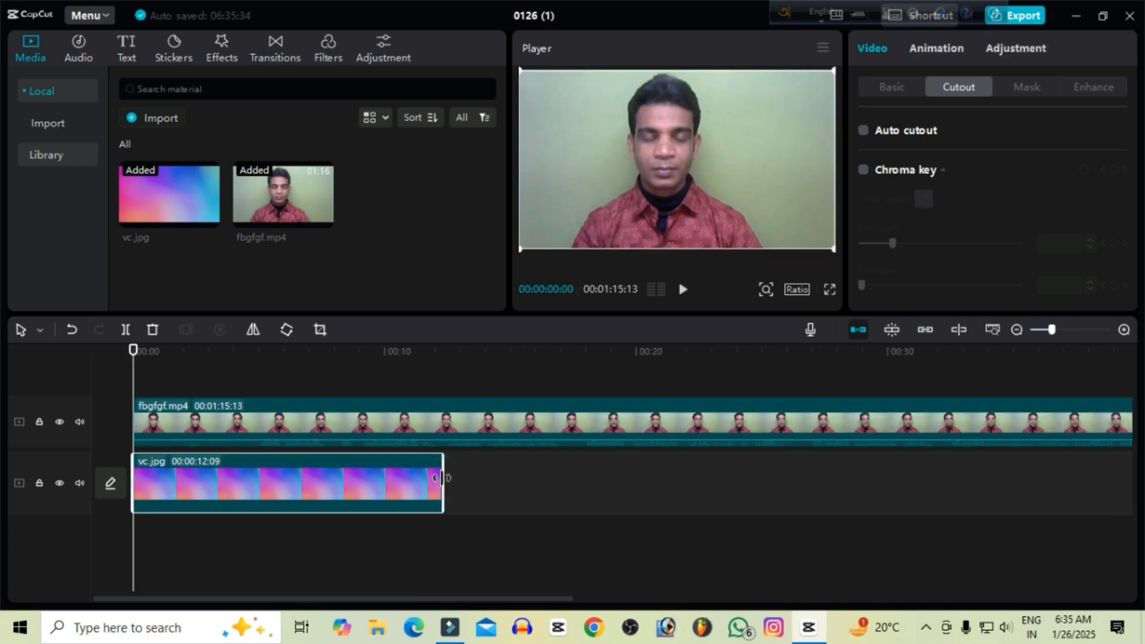
pyautogui.moveTo(442, 477); pyautogui.dragTo(873, 480)
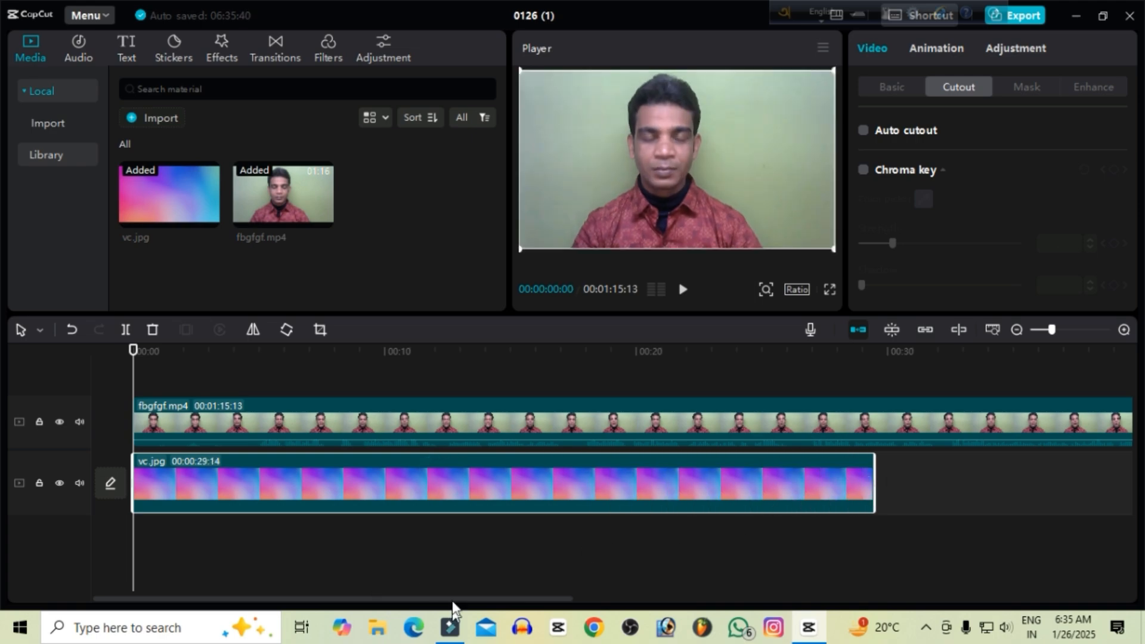
pyautogui.moveTo(452, 599); pyautogui.dragTo(565, 513)
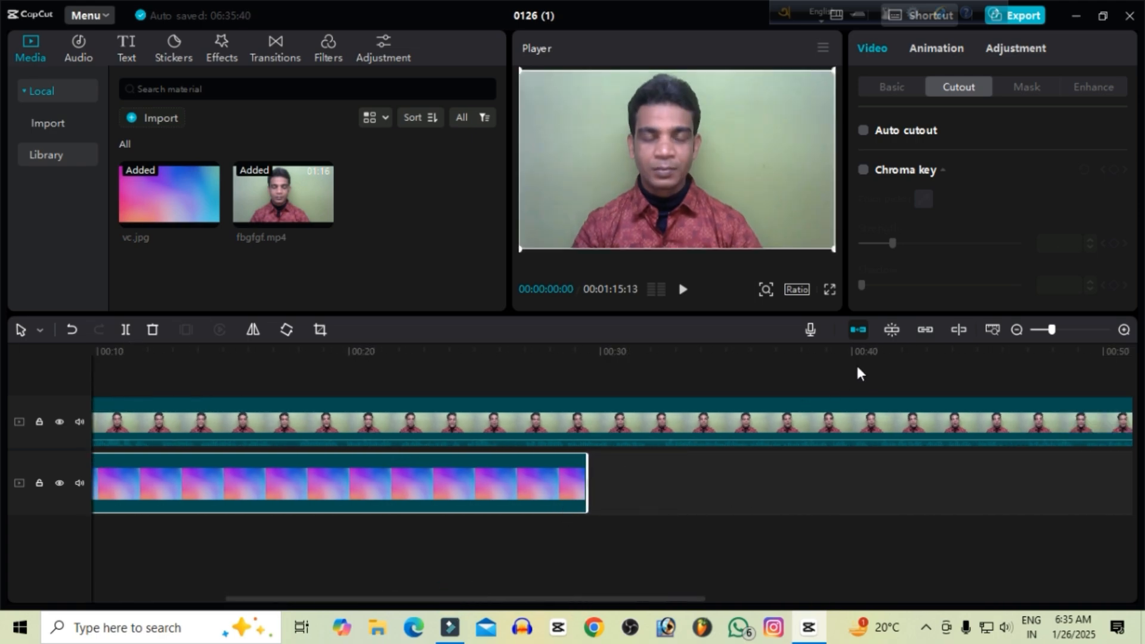
pyautogui.click(1048, 331)
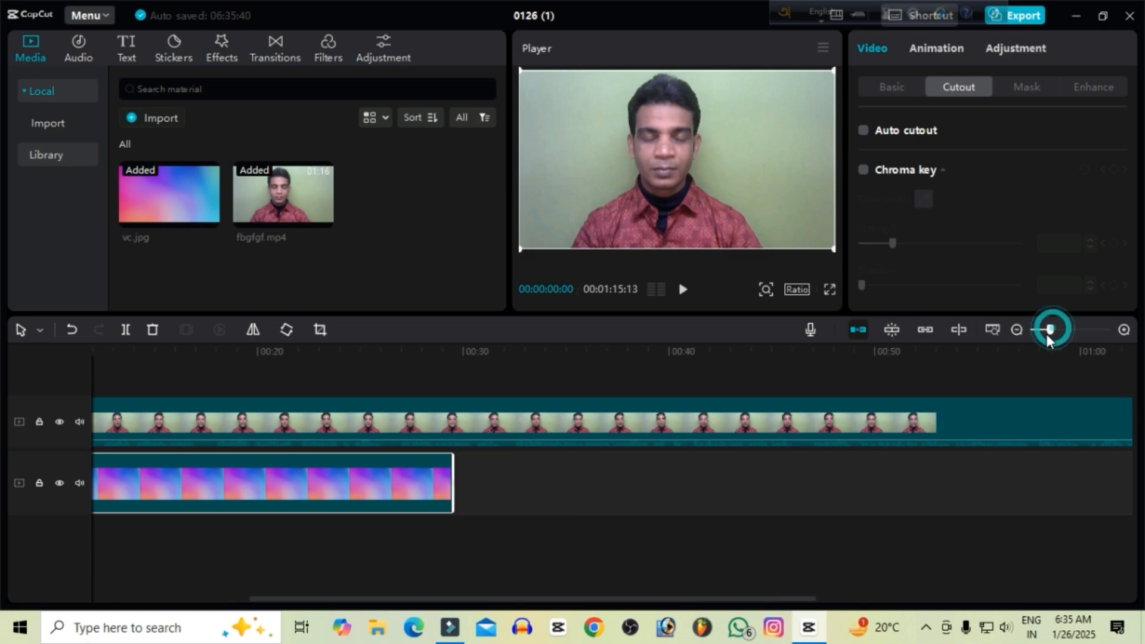
pyautogui.moveTo(1048, 336); pyautogui.dragTo(1043, 335)
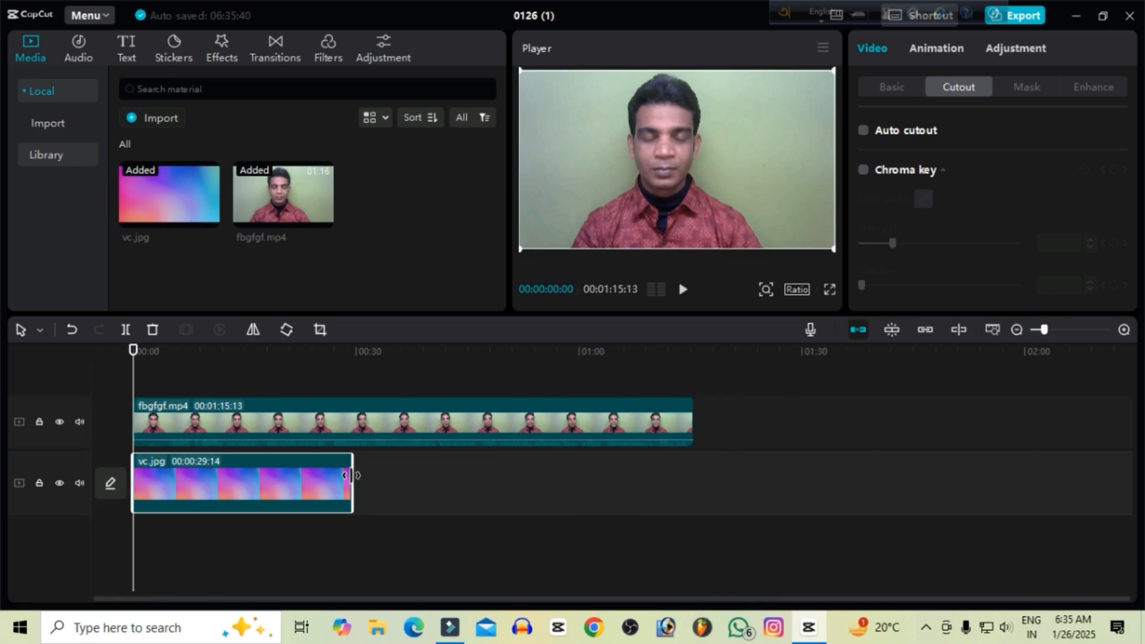
pyautogui.moveTo(351, 475); pyautogui.dragTo(689, 480)
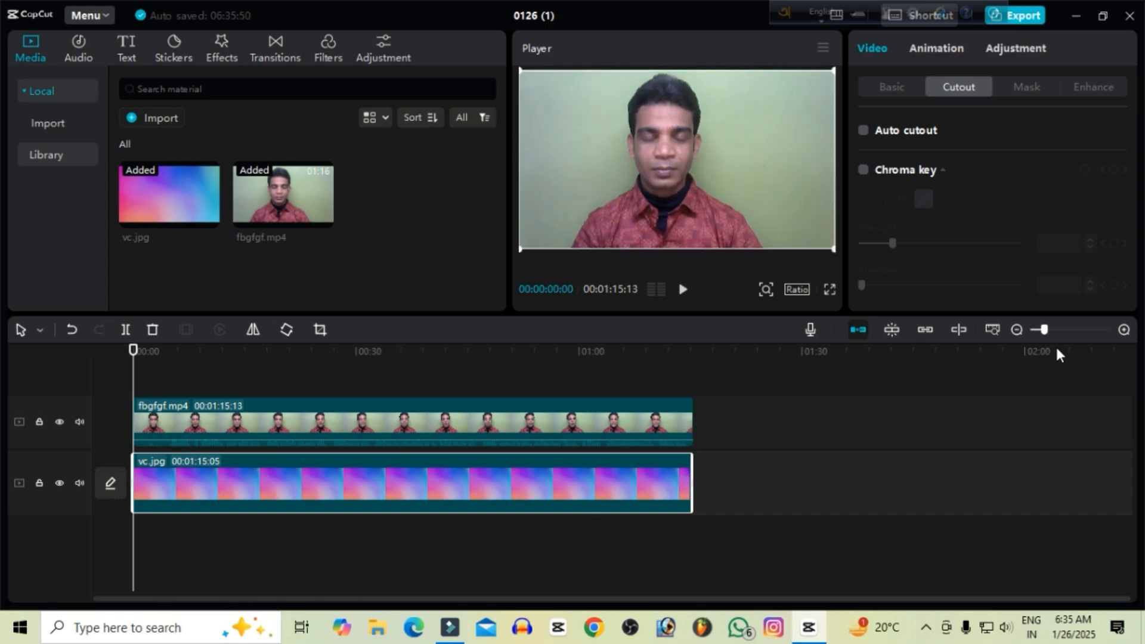
# With the playhead at 00:00:09:25, enable Chroma key on the fbgfgf.mp4 clip and pick the green wall as the key color.
pyautogui.moveTo(1048, 329); pyautogui.dragTo(1052, 329)
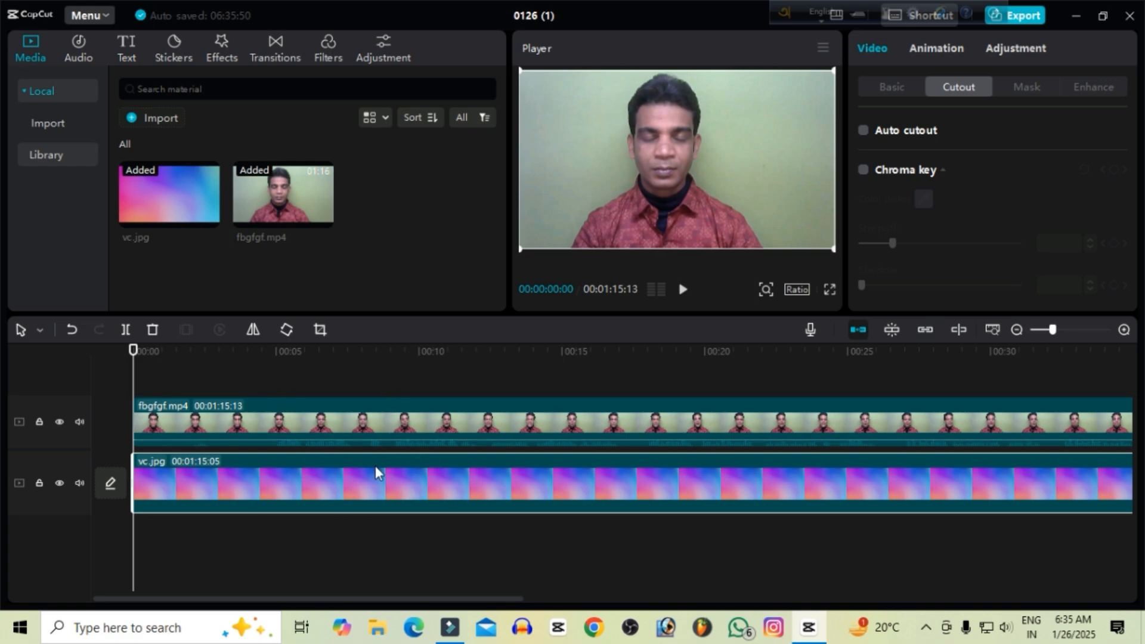
pyautogui.moveTo(134, 352); pyautogui.dragTo(413, 373)
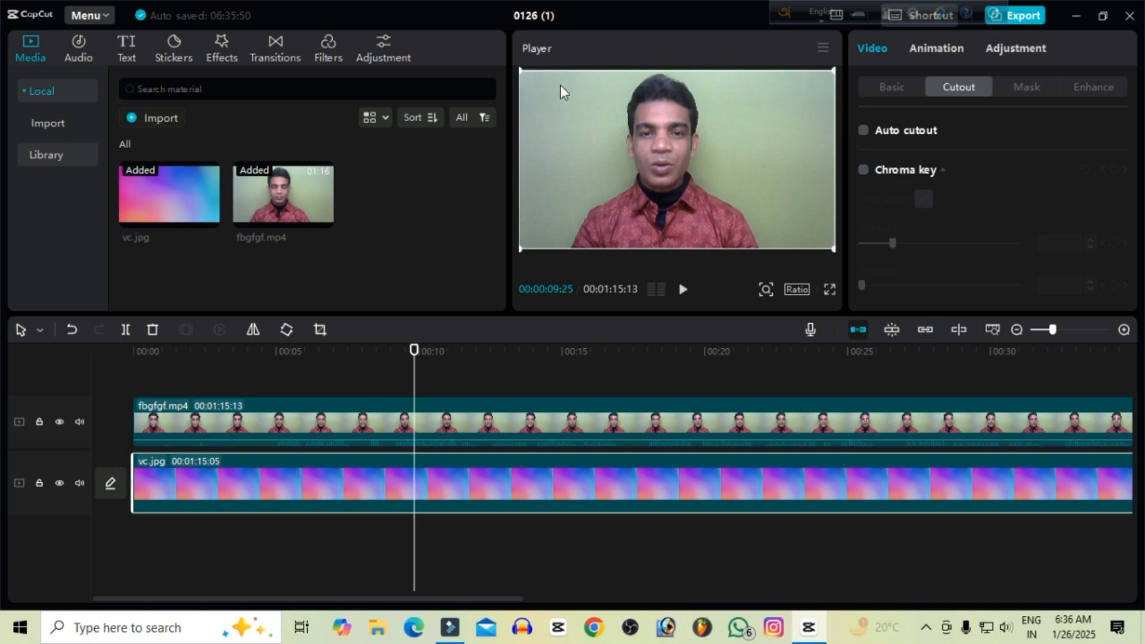
pyautogui.click(864, 171)
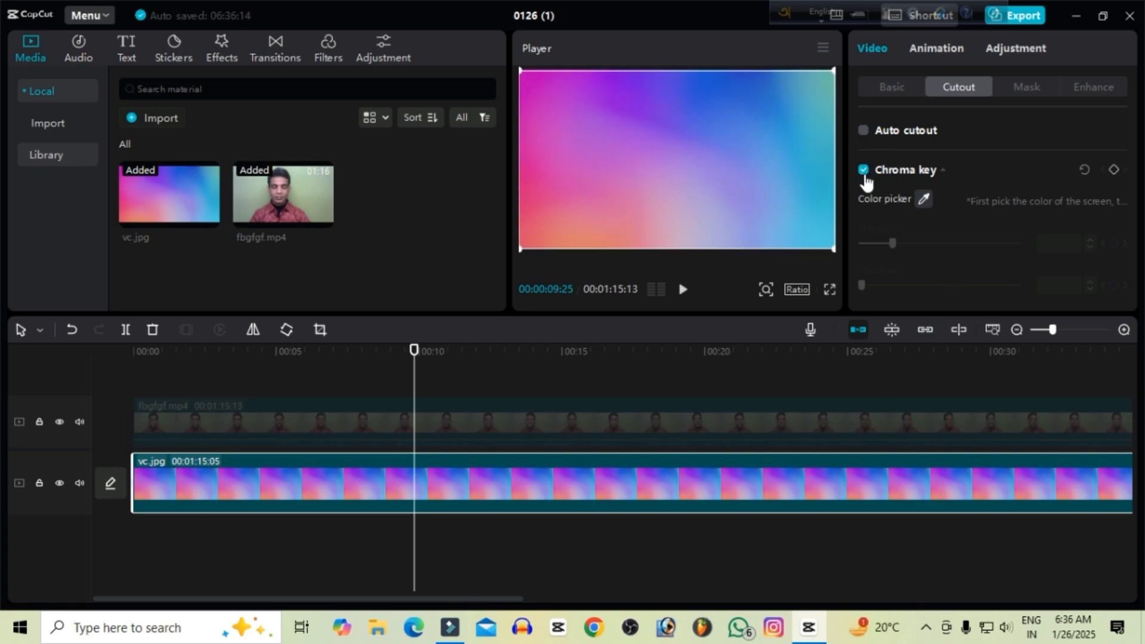
pyautogui.click(865, 174)
pyautogui.click(574, 438)
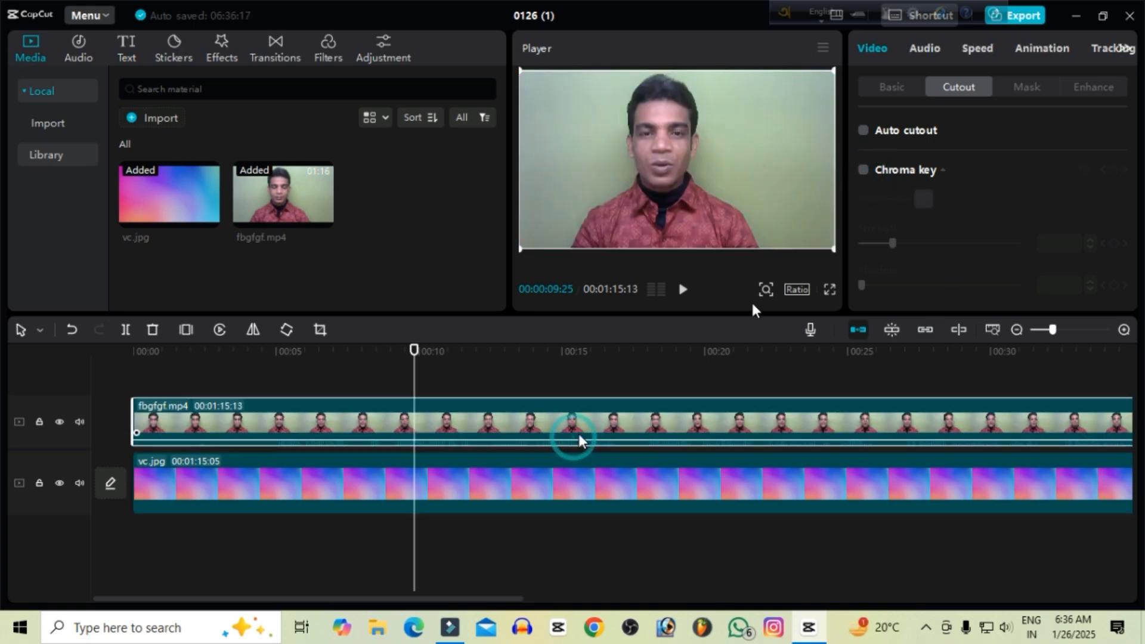
pyautogui.click(864, 171)
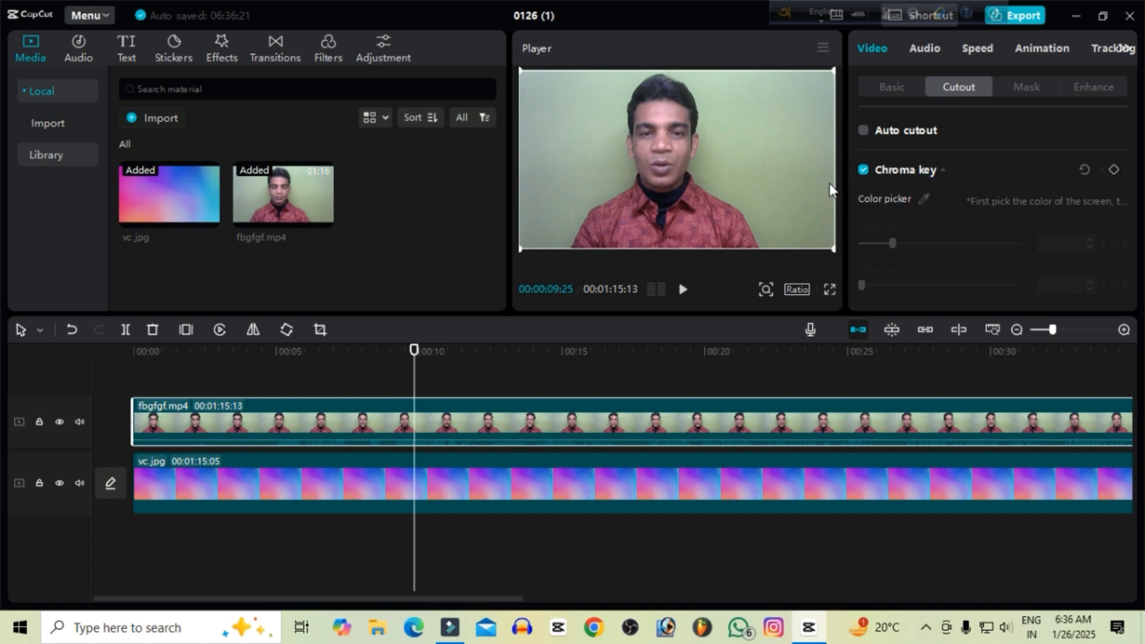
pyautogui.click(923, 198)
pyautogui.click(791, 195)
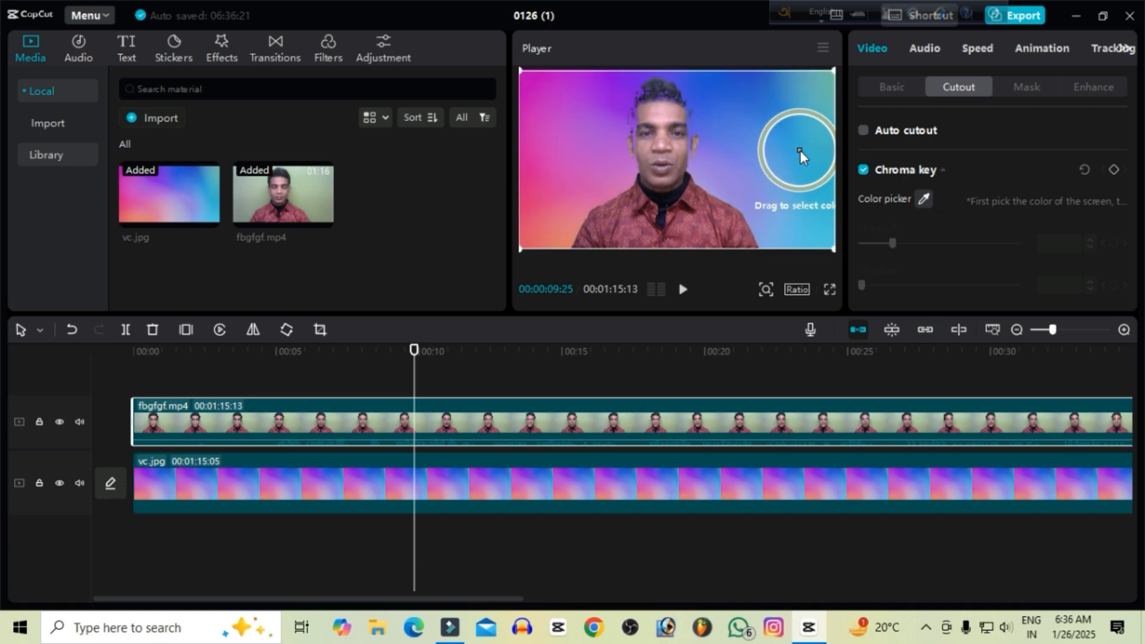
pyautogui.click(800, 150)
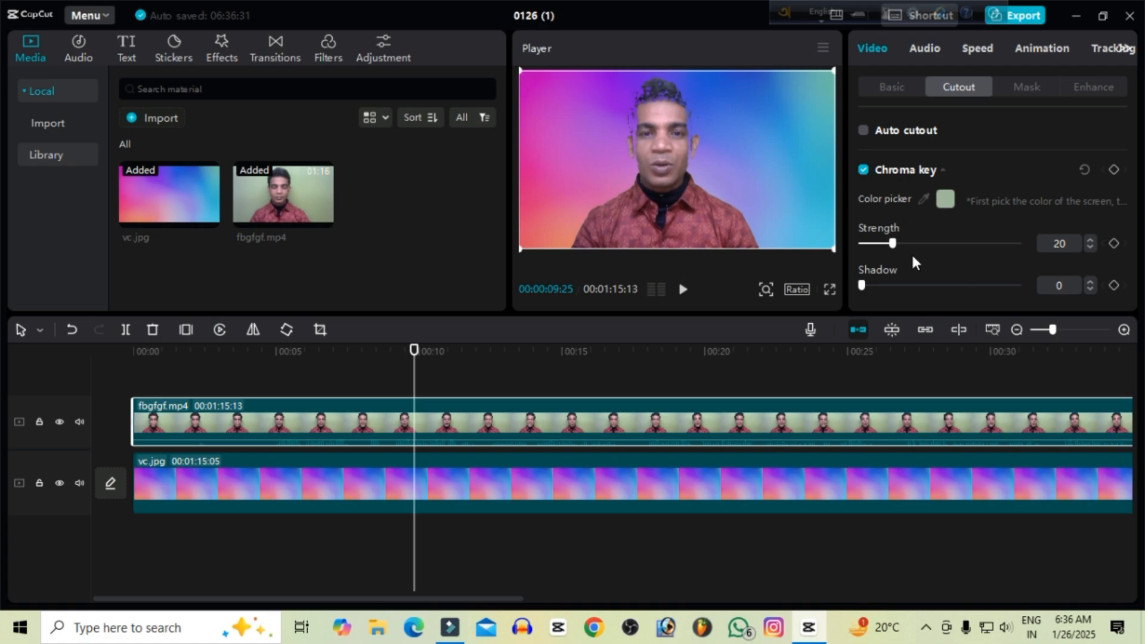
# Set the chroma key strength to 4 and its shadow to 30 for the fbgfgf.mp4 clip.
pyautogui.click(869, 244)
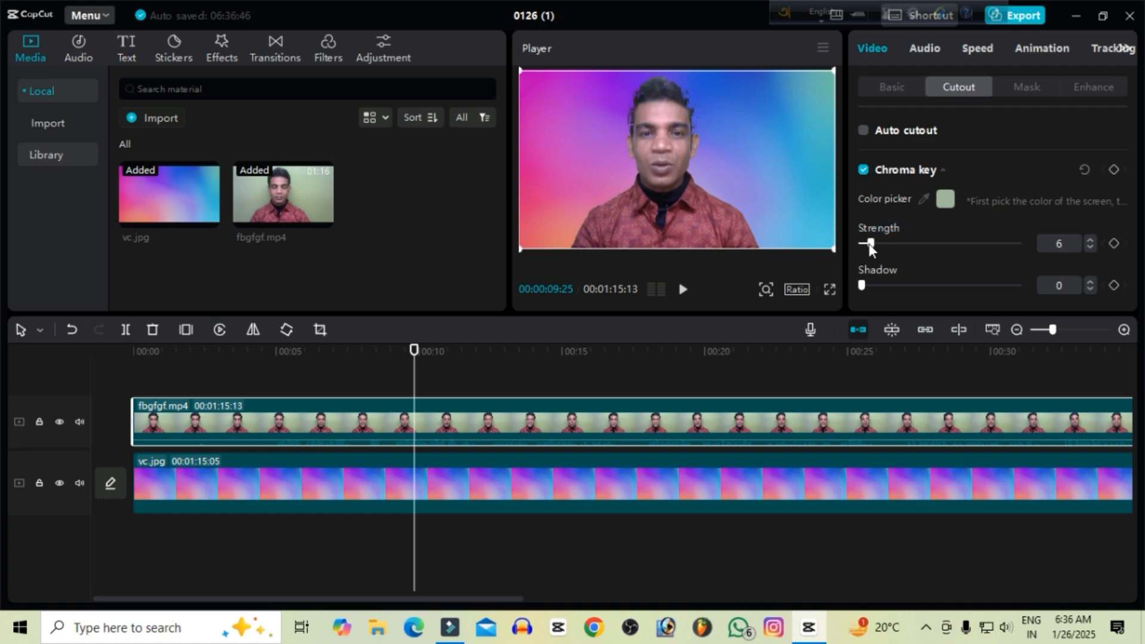
pyautogui.click(1090, 247)
pyautogui.click(1090, 247)
pyautogui.click(1090, 247)
pyautogui.click(1090, 247)
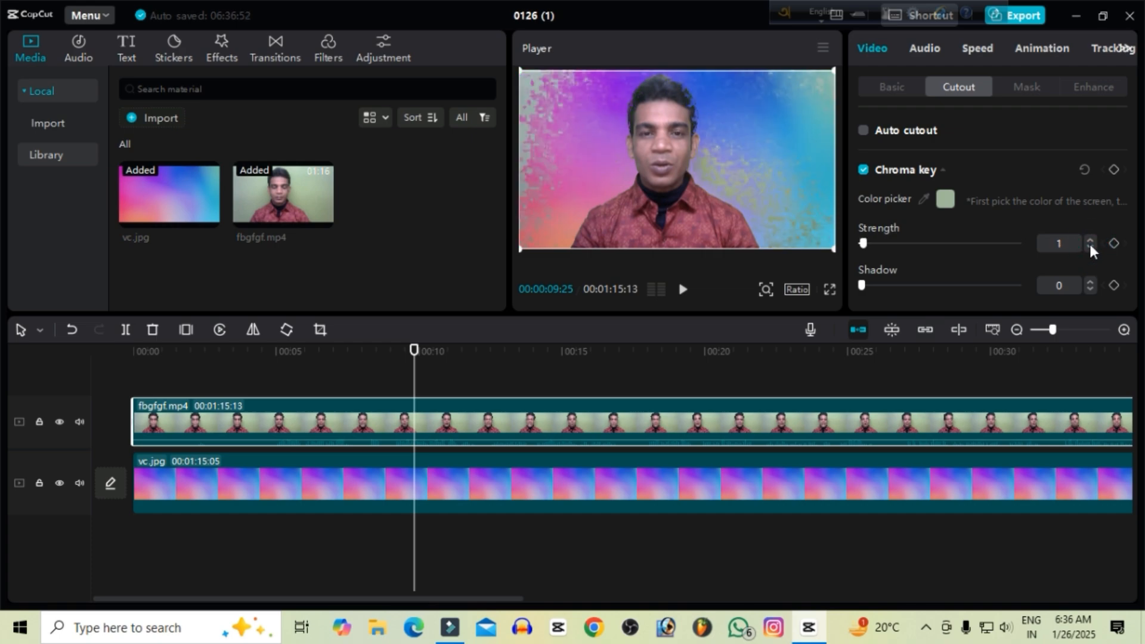
pyautogui.click(1090, 240)
pyautogui.click(1090, 240)
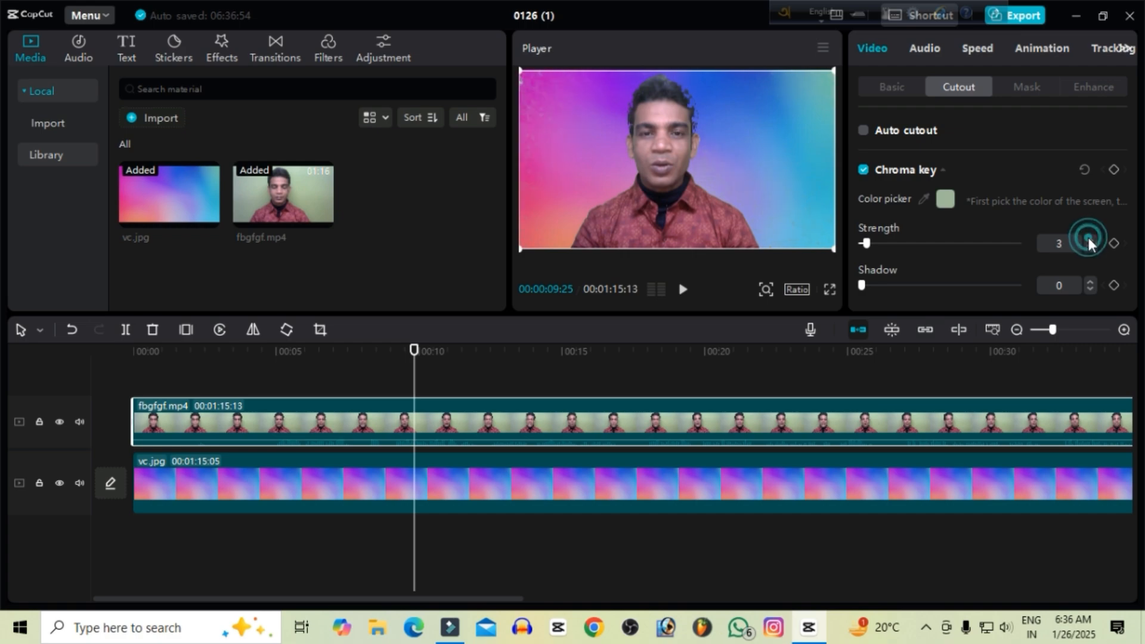
pyautogui.click(1089, 239)
pyautogui.moveTo(866, 288); pyautogui.dragTo(909, 291)
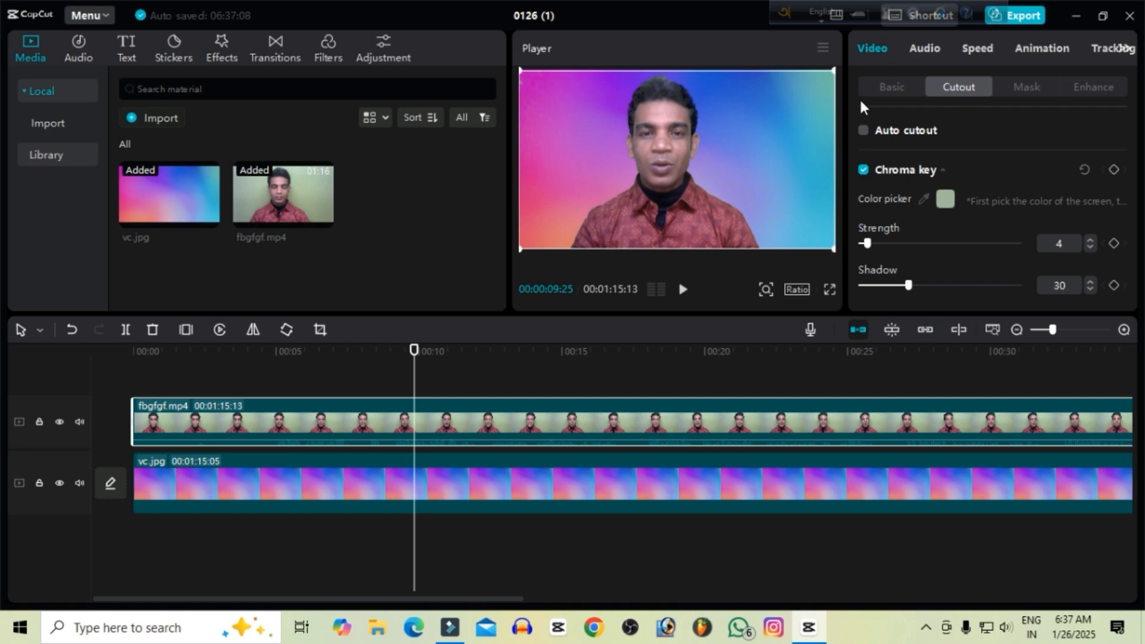
# Turn off uniform scale for the fbgfgf.mp4 clip and set its scale height to 106%.
pyautogui.click(892, 80)
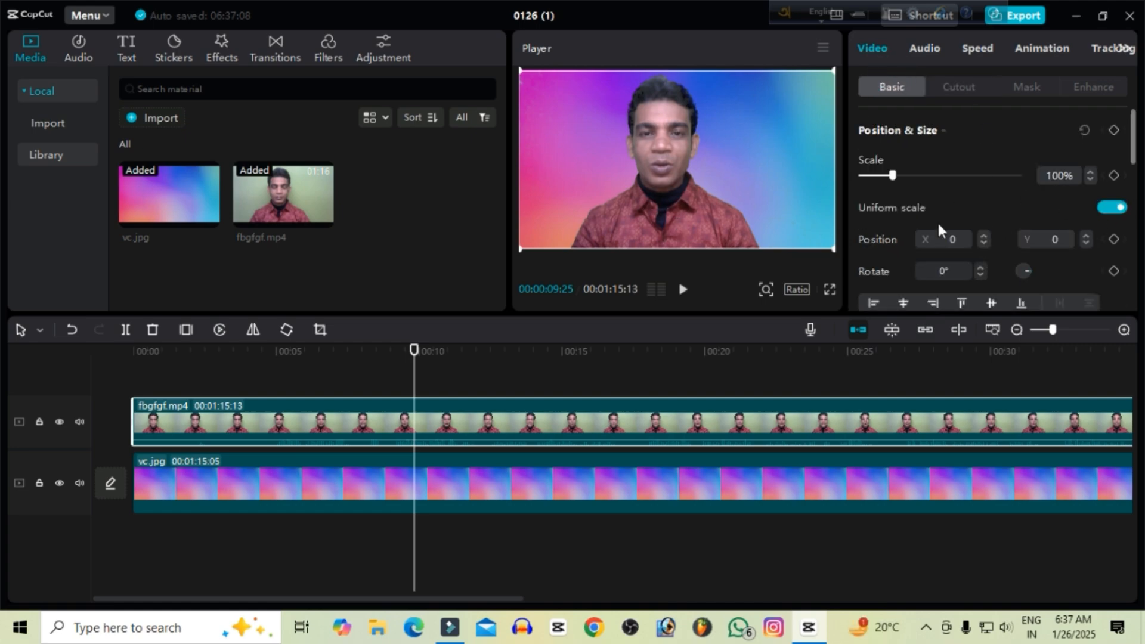
pyautogui.click(1110, 207)
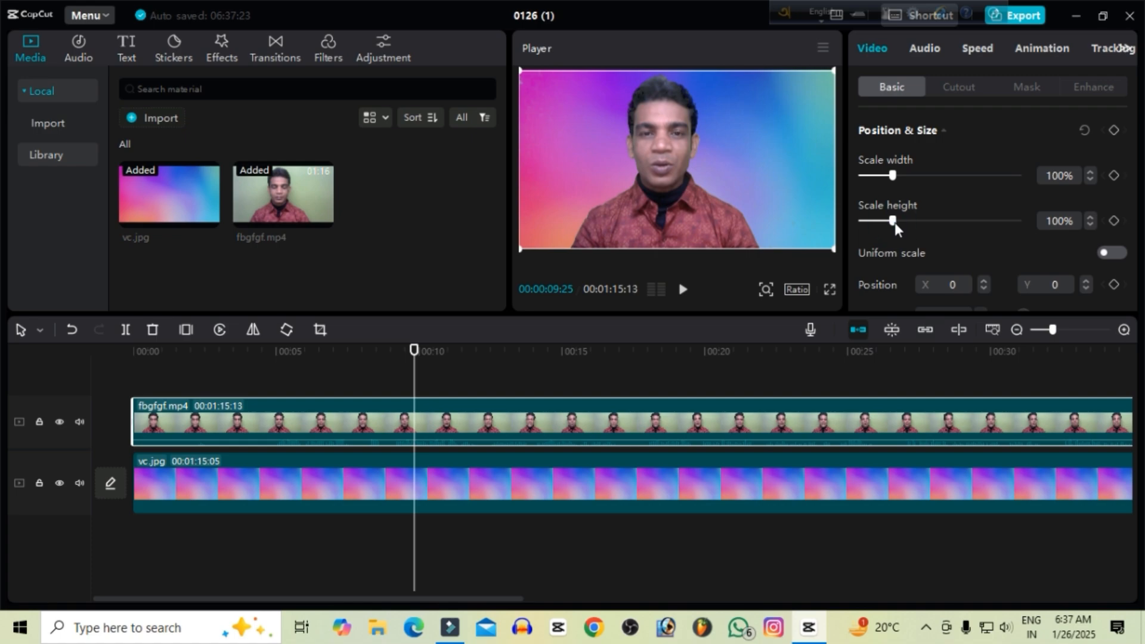
pyautogui.moveTo(895, 223); pyautogui.dragTo(895, 229)
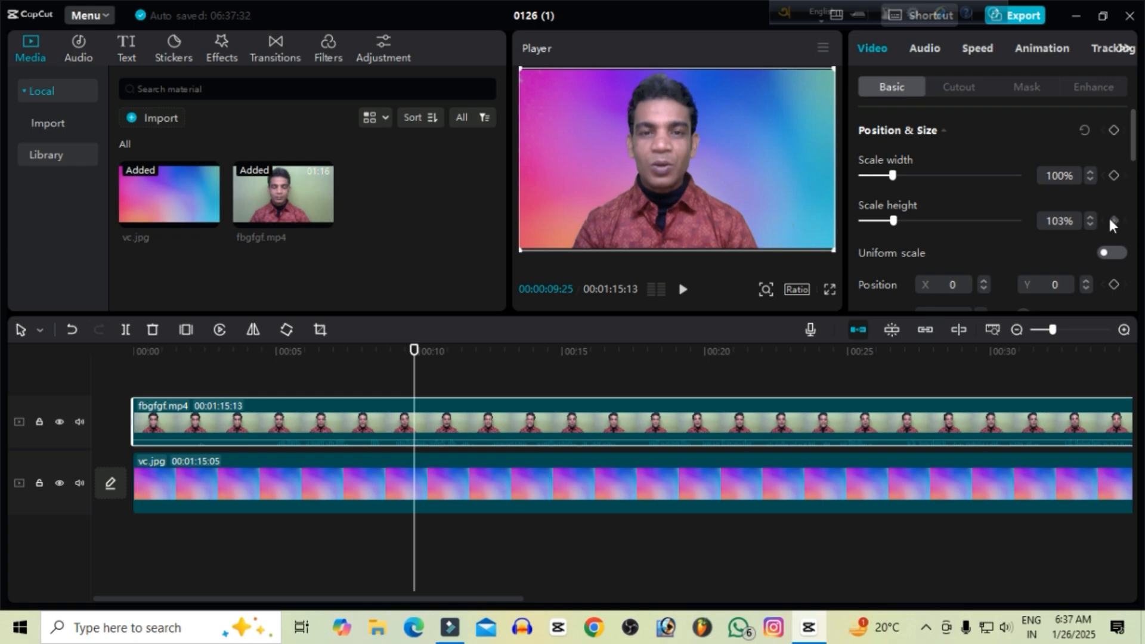
pyautogui.click(1091, 217)
pyautogui.click(1091, 217)
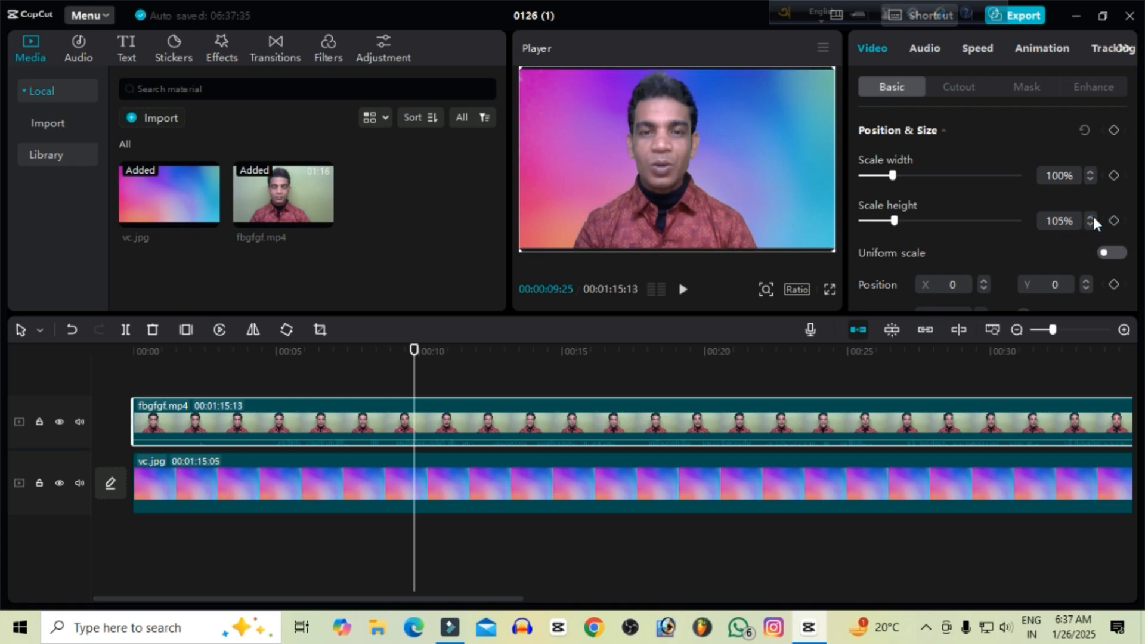
pyautogui.click(1091, 217)
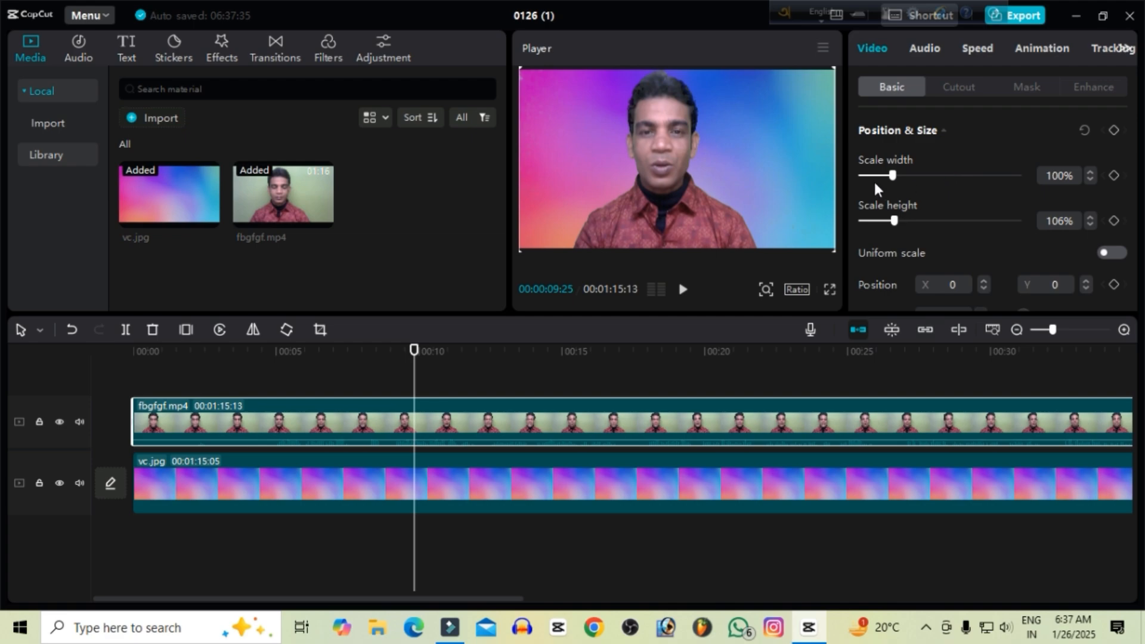
# Set the fbgfgf.mp4 clip's scale width to 108% and shift the clip horizontally to X position 76.
pyautogui.click(1086, 171)
pyautogui.click(1087, 171)
pyautogui.click(1086, 172)
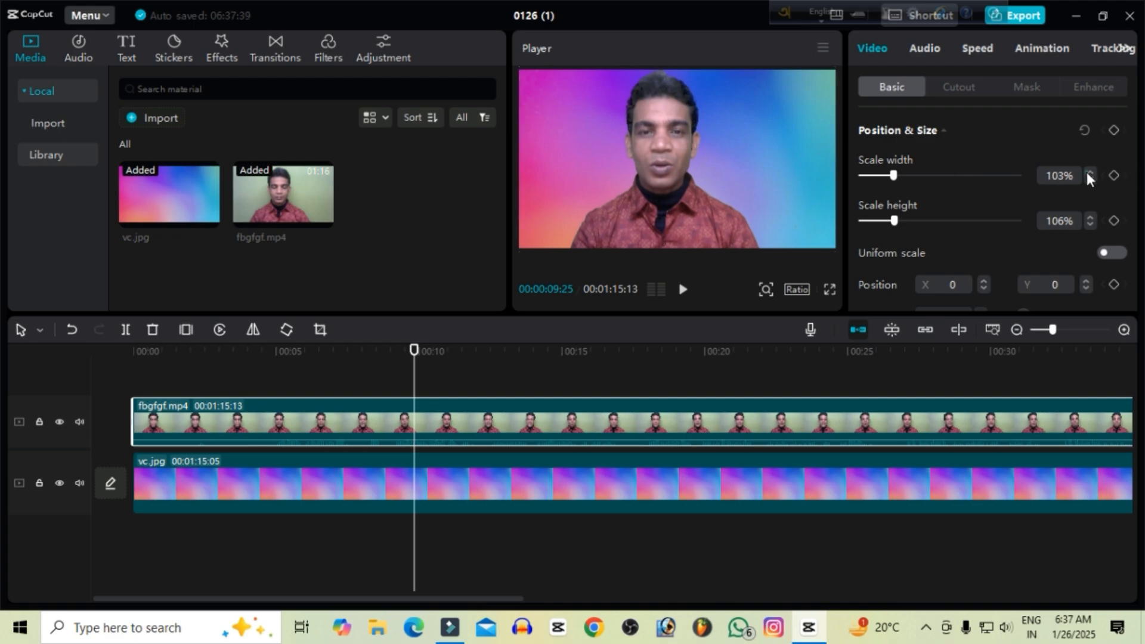
pyautogui.click(1086, 172)
pyautogui.click(1086, 172)
pyautogui.click(1086, 171)
pyautogui.click(1087, 171)
pyautogui.click(1087, 172)
pyautogui.click(1087, 172)
pyautogui.click(1086, 172)
pyautogui.click(1087, 171)
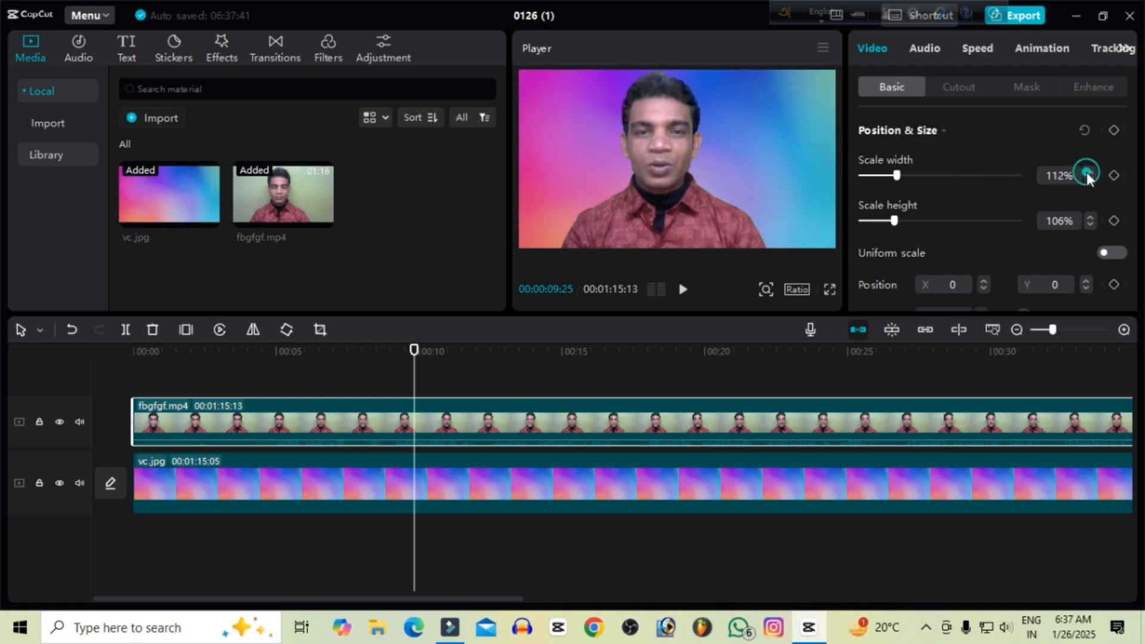
pyautogui.click(1086, 172)
pyautogui.click(1086, 172)
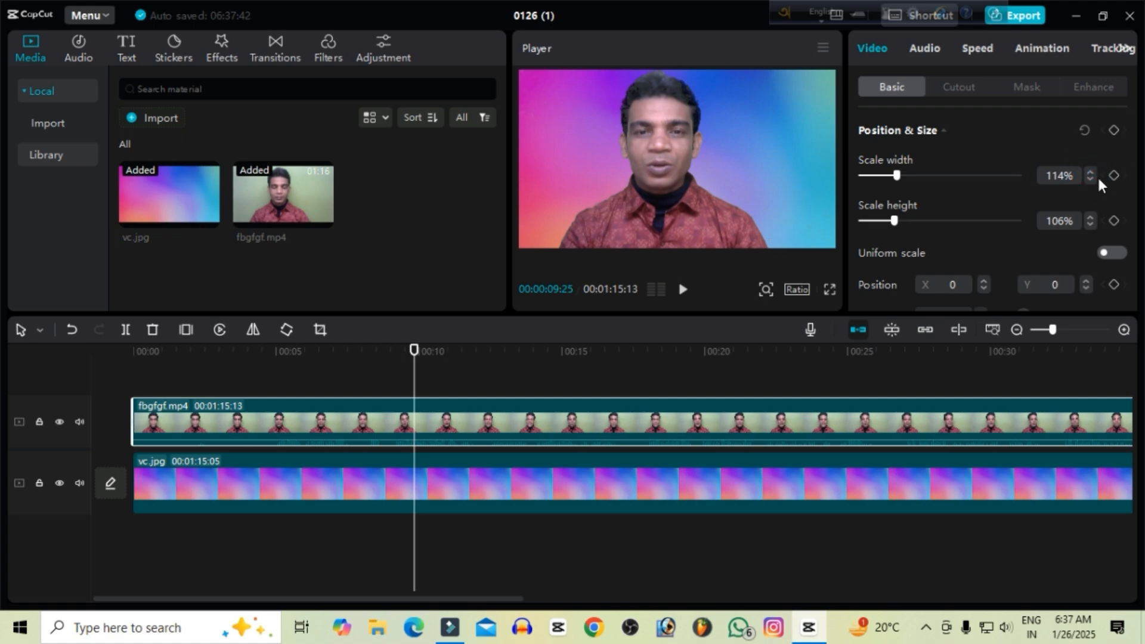
pyautogui.click(1089, 180)
pyautogui.click(1089, 180)
pyautogui.click(1089, 180)
pyautogui.click(1089, 180)
pyautogui.click(1088, 180)
pyautogui.click(1089, 180)
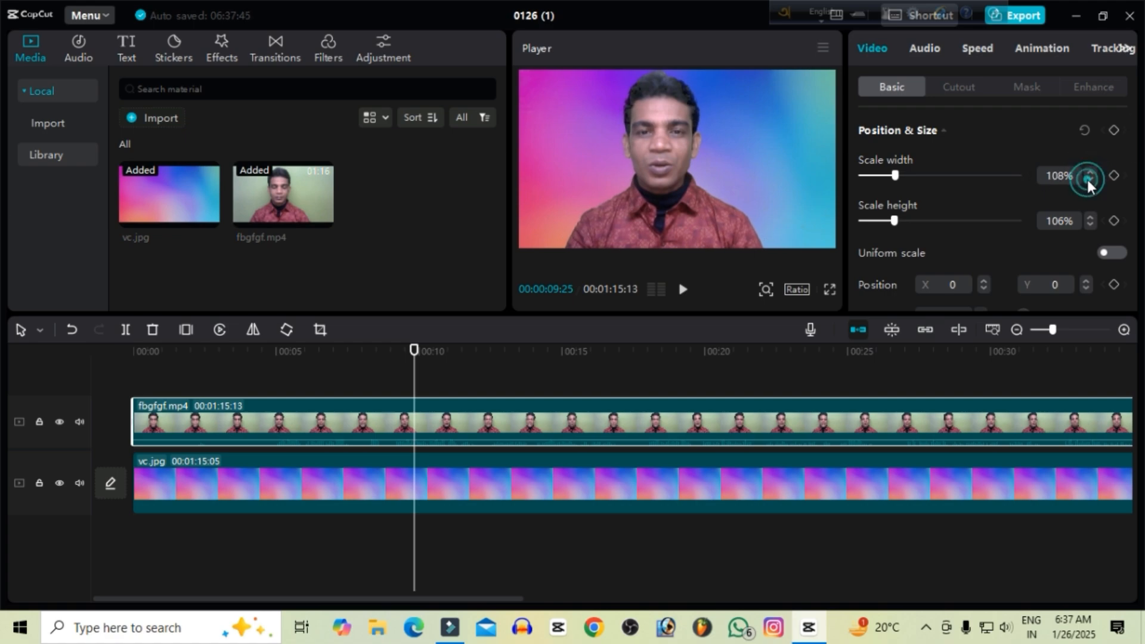
pyautogui.moveTo(681, 188)
pyautogui.mouseDown()
pyautogui.moveTo(698, 191)
pyautogui.moveTo(686, 187)
pyautogui.mouseUp()
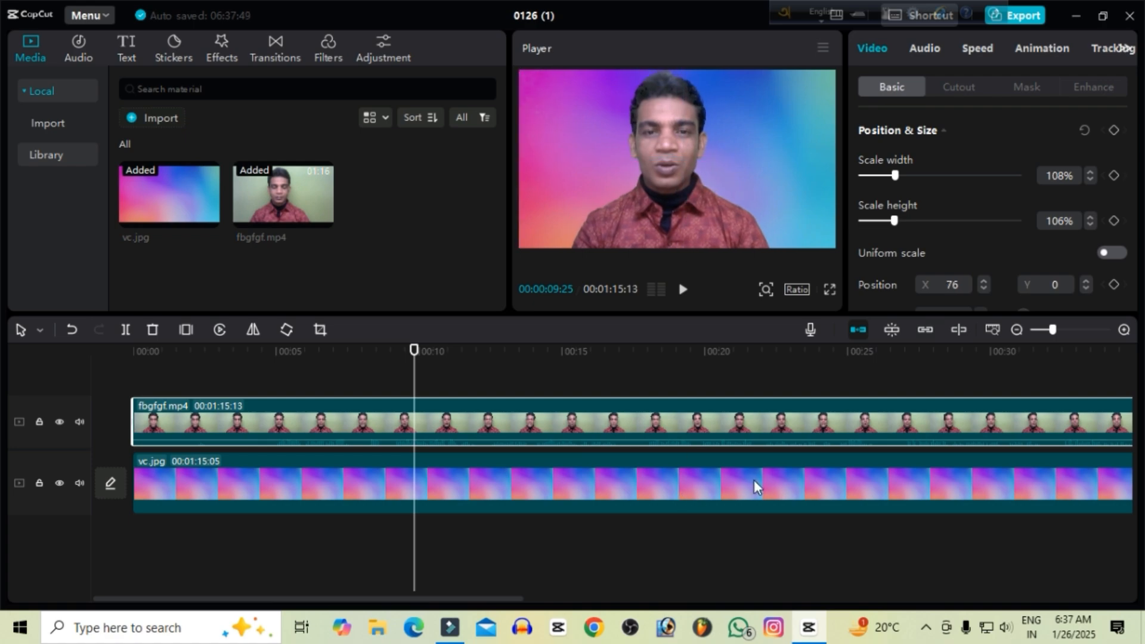
# With the playhead at 00:00:14:12, select the fbgfgf.mp4 clip and show its loudness and noise options in the audio settings.
pyautogui.click(583, 389)
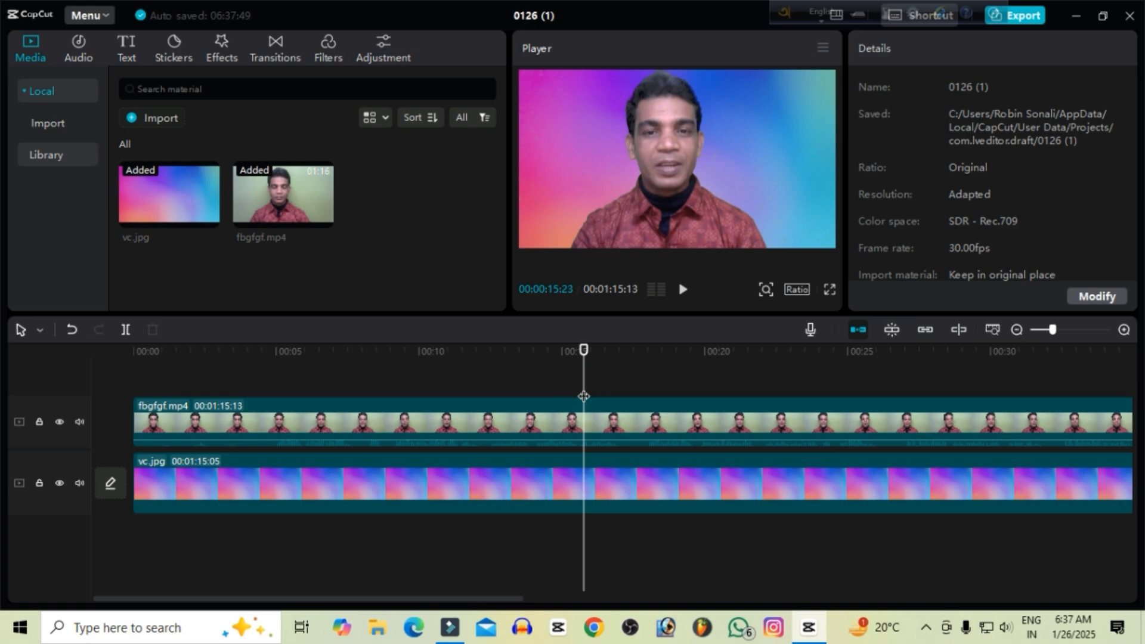
pyautogui.click(544, 375)
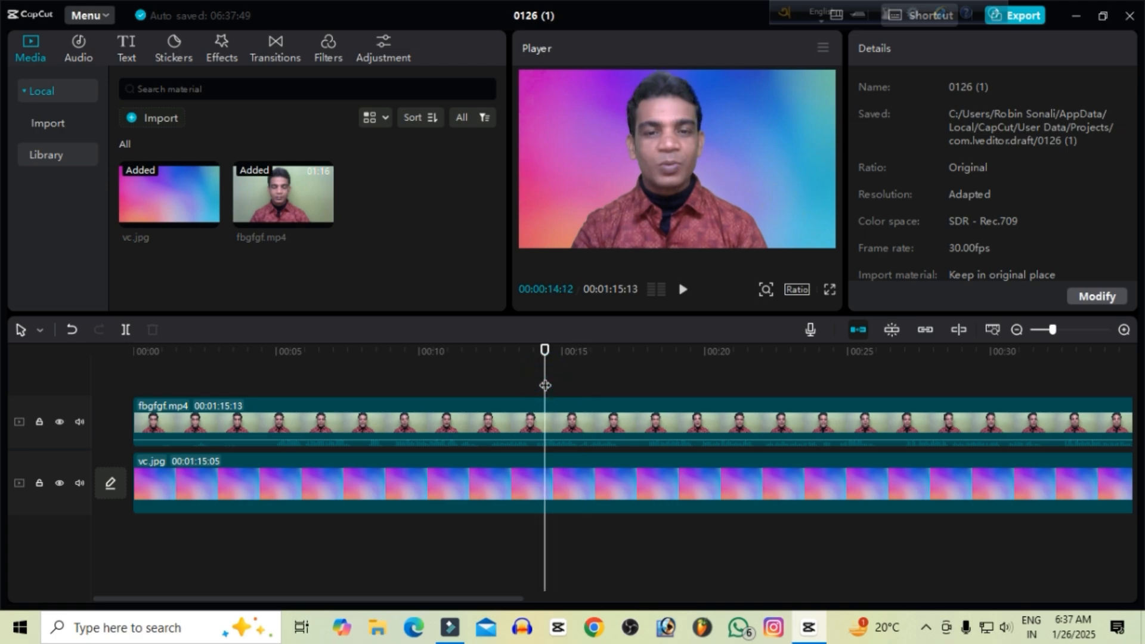
pyautogui.click(524, 427)
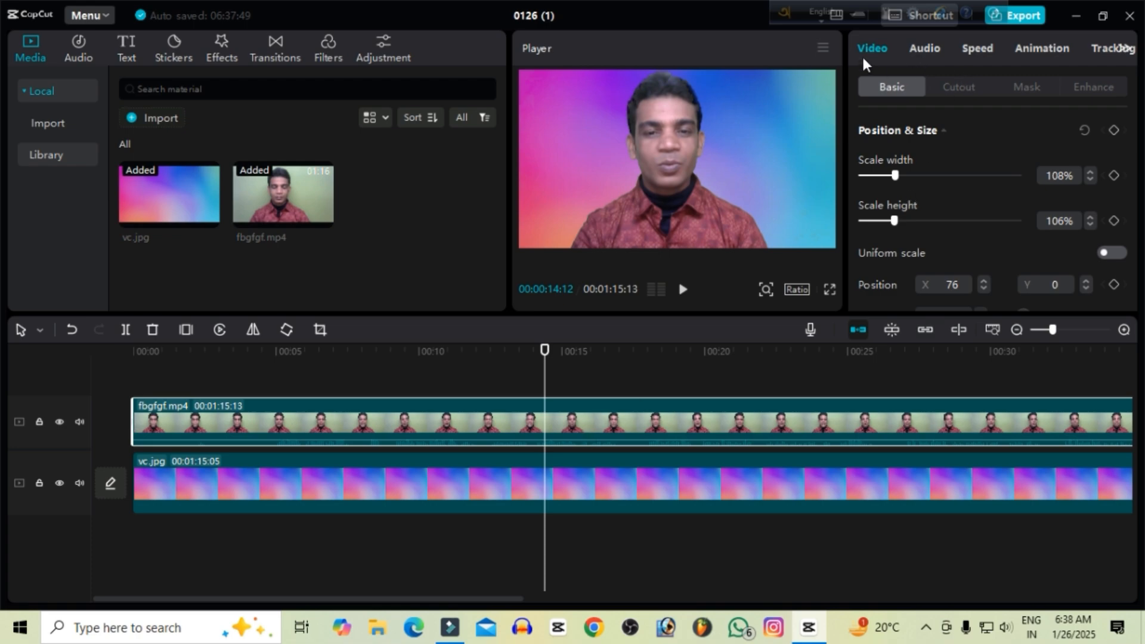
pyautogui.click(925, 48)
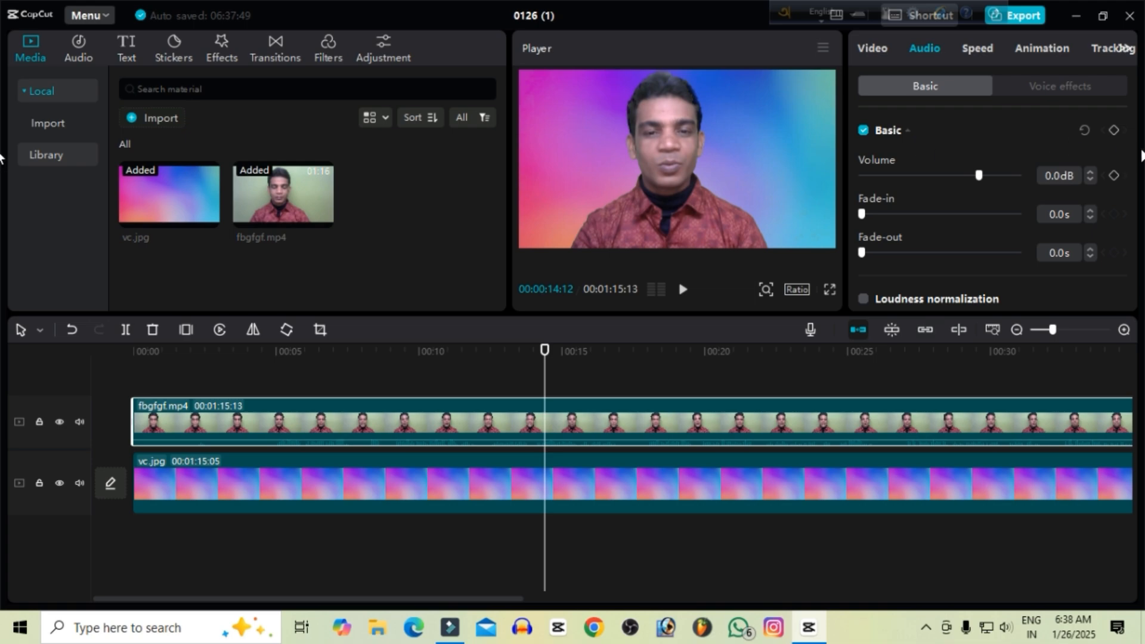
pyautogui.moveTo(1134, 138); pyautogui.dragTo(1141, 200)
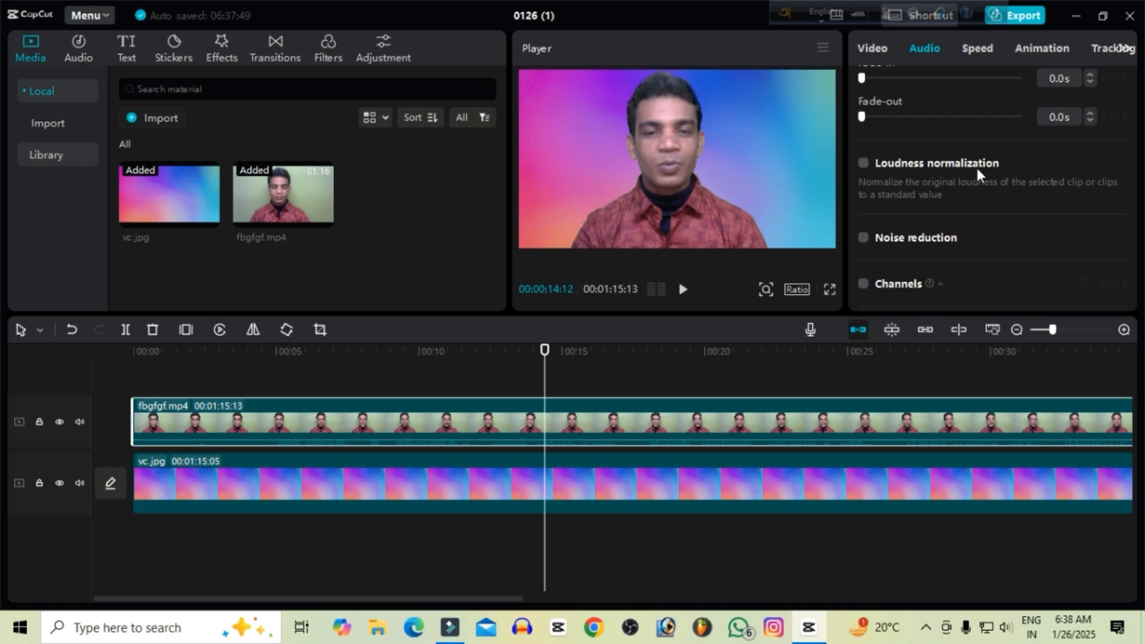
# Try loudness normalization and noise reduction on the fbgfgf.mp4 audio, switching both off again and playing the clip without them.
pyautogui.click(863, 165)
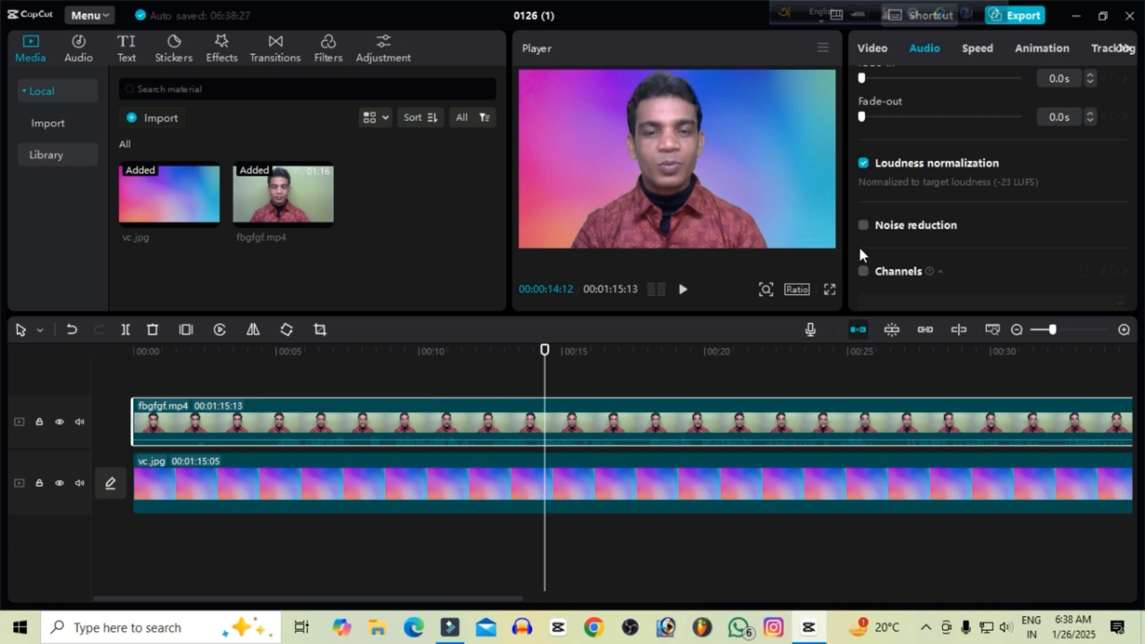
pyautogui.click(862, 226)
pyautogui.click(864, 166)
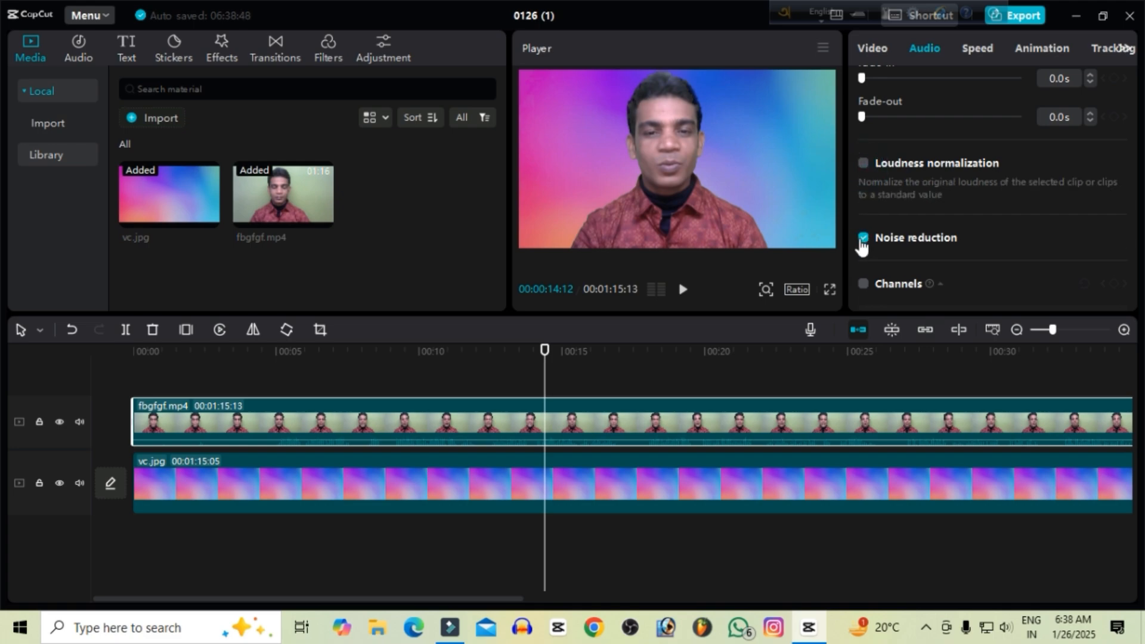
pyautogui.click(863, 238)
pyautogui.press('space')
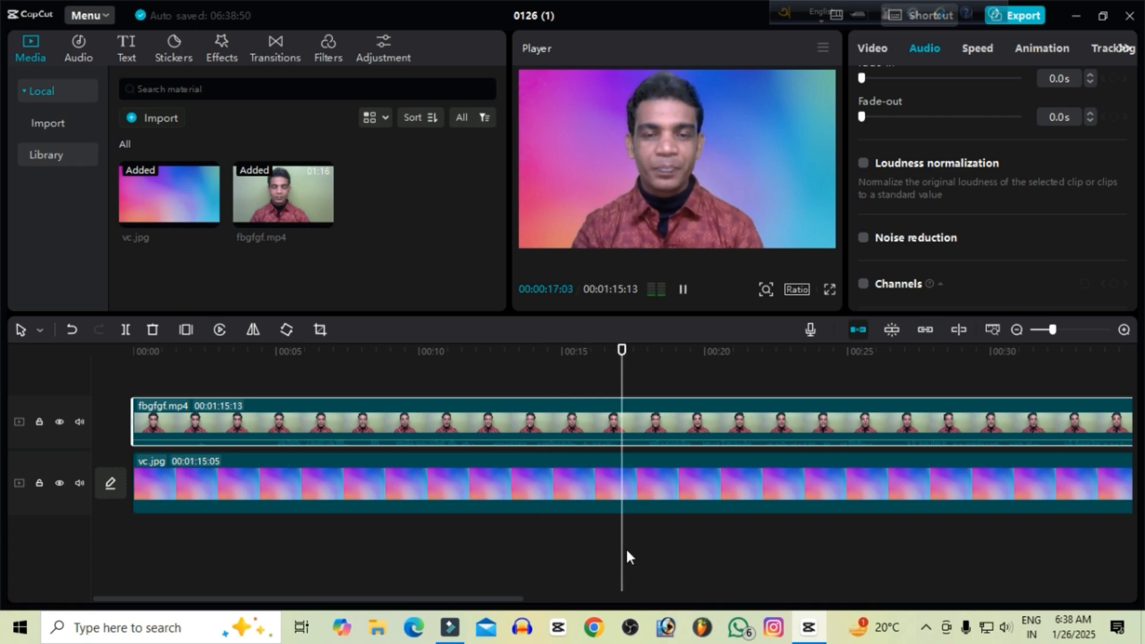
pyautogui.press('space')
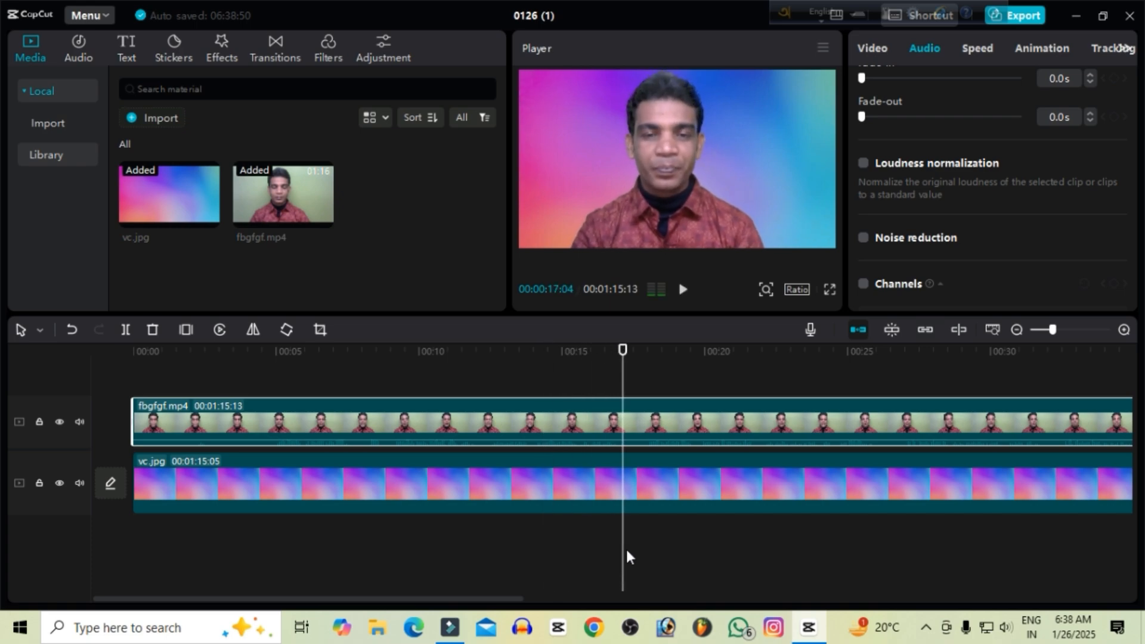
# Enable noise reduction and loudness normalization for the fbgfgf.mp4 audio and raise its volume to 8.4 dB, checking the result in playback.
pyautogui.click(863, 238)
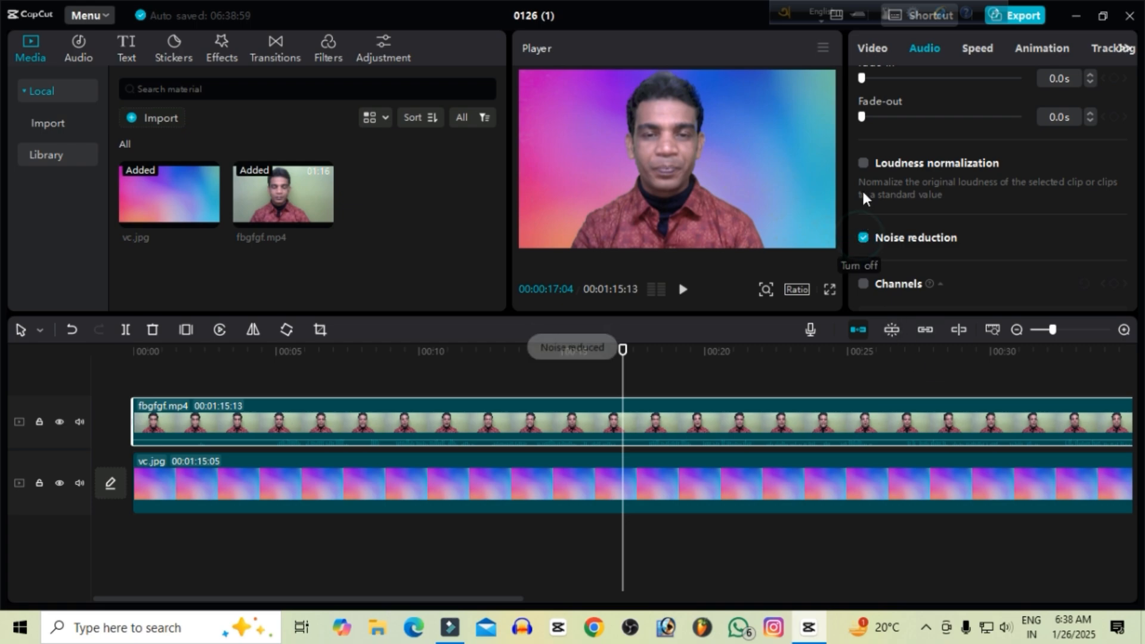
pyautogui.click(863, 166)
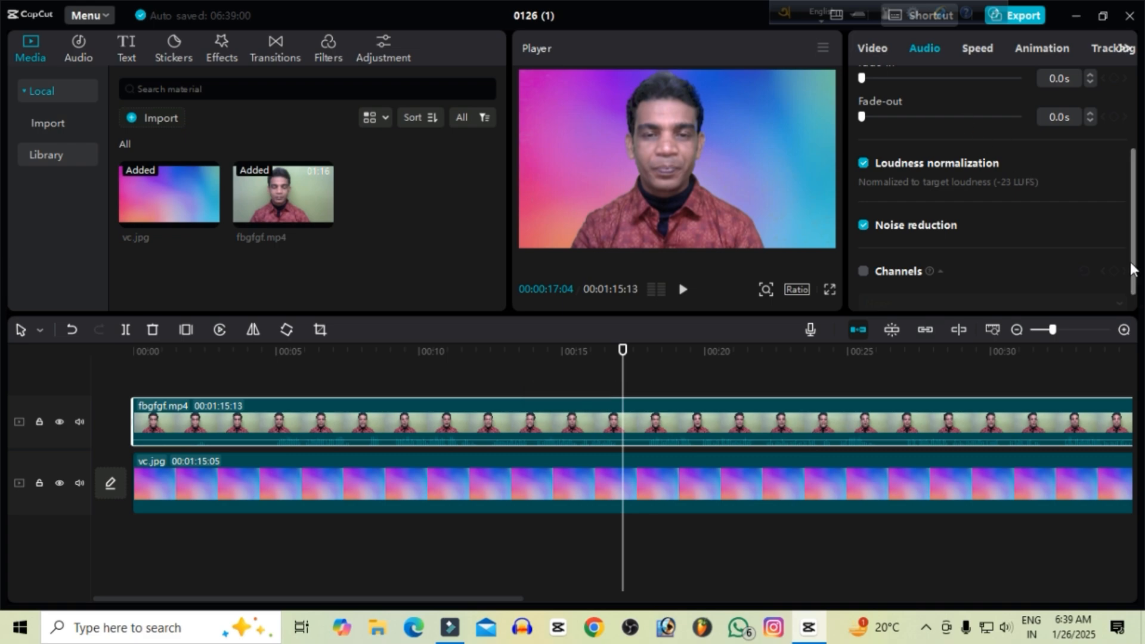
pyautogui.moveTo(1133, 263); pyautogui.dragTo(1133, 203)
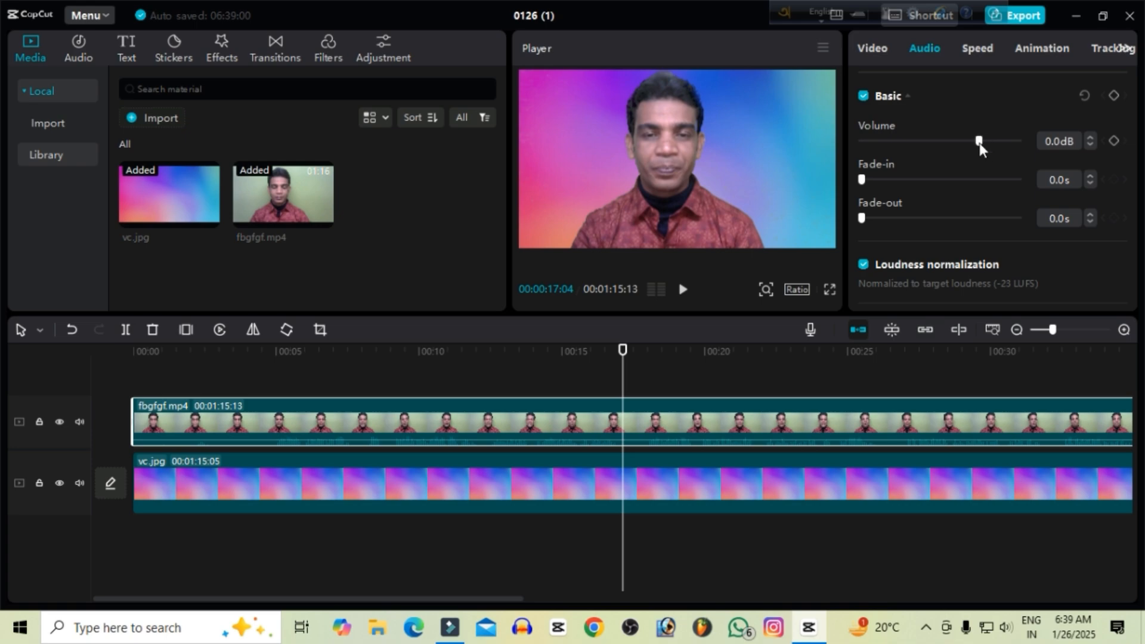
pyautogui.moveTo(982, 142); pyautogui.dragTo(995, 142)
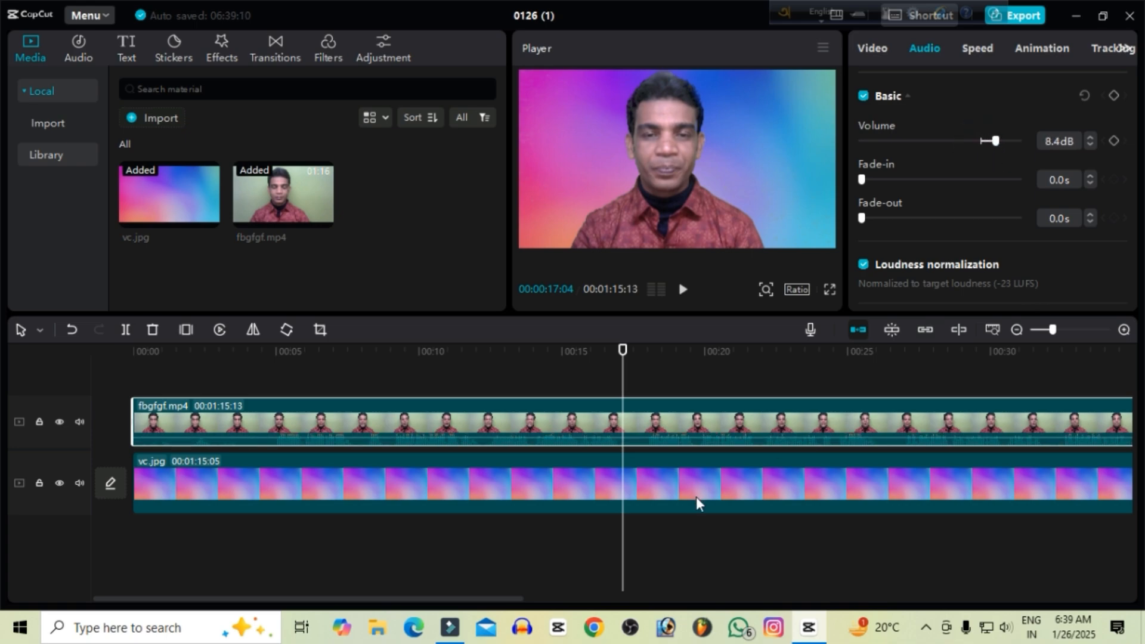
pyautogui.press('space')
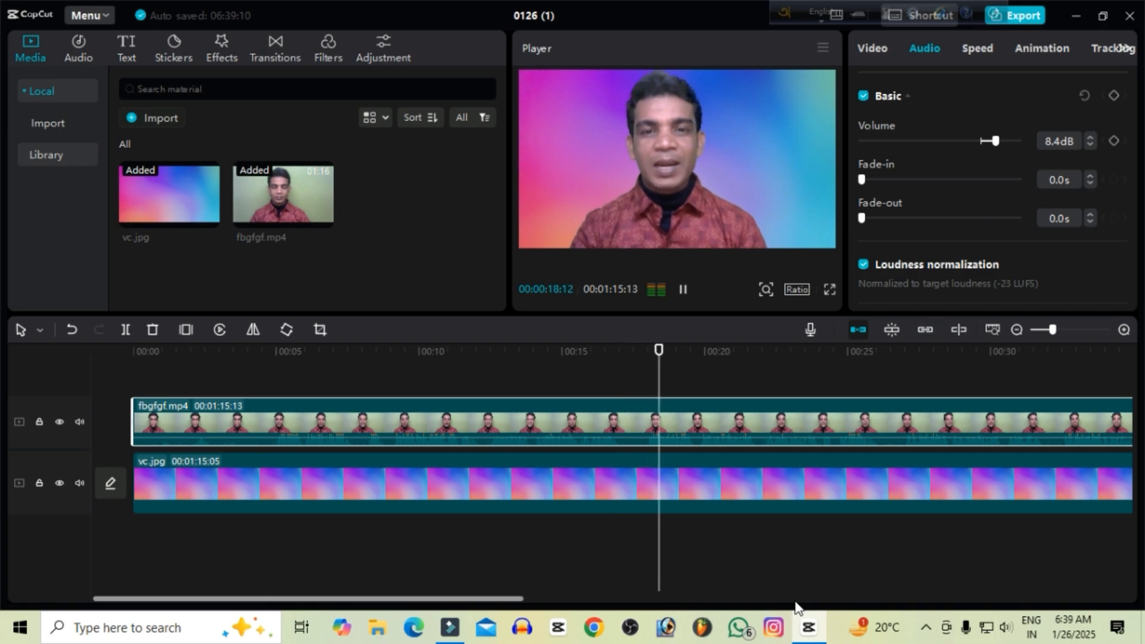
pyautogui.press('space')
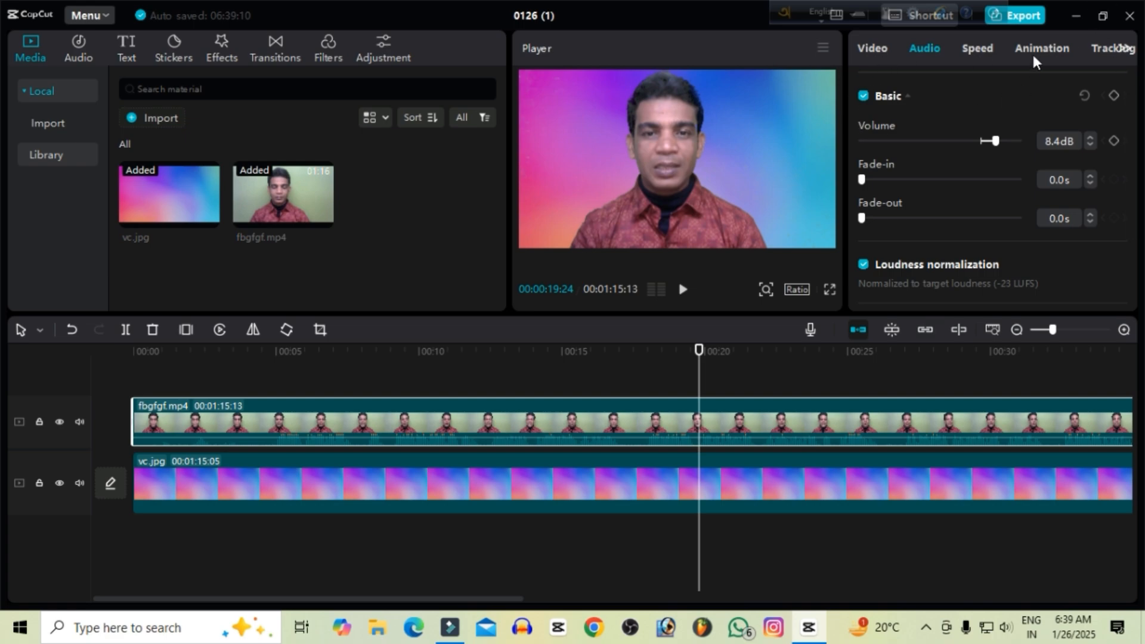
# Set the color temperature of the fbgfgf.mp4 clip to -4 in its basic color adjustments.
pyautogui.click(1122, 50)
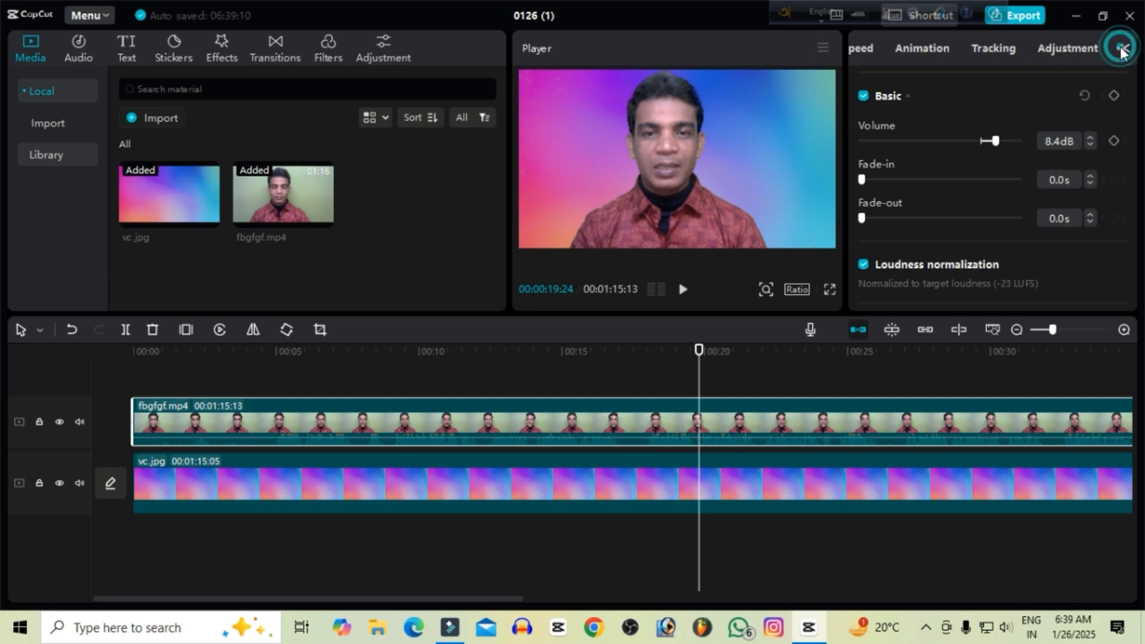
pyautogui.click(1065, 48)
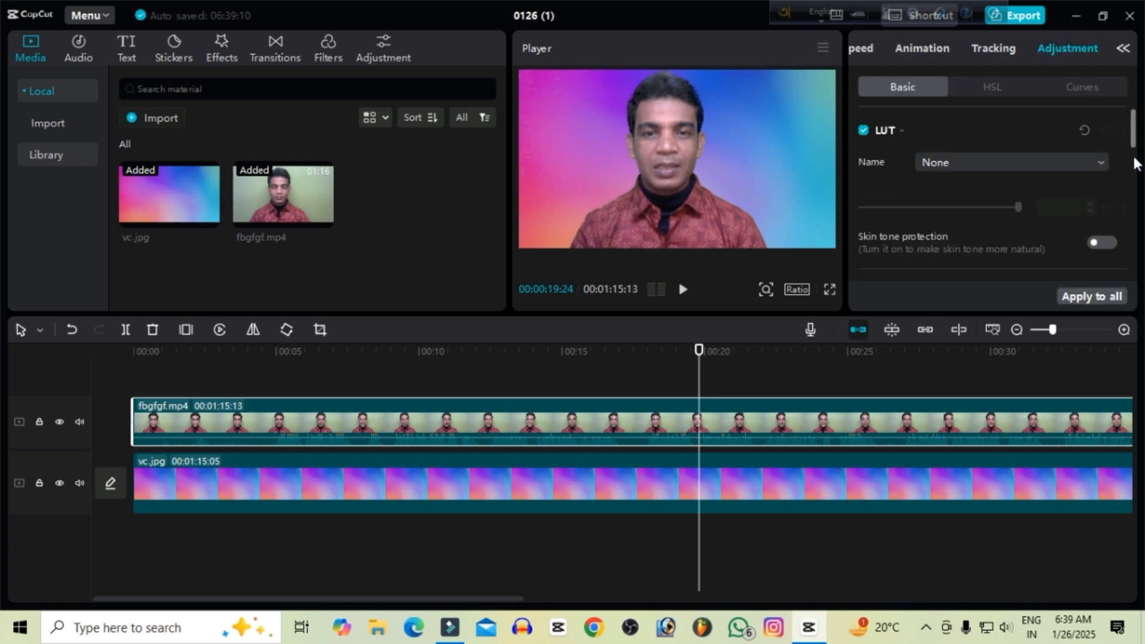
pyautogui.scroll(-2, 1135, 162)
pyautogui.moveTo(1135, 163); pyautogui.dragTo(1134, 174)
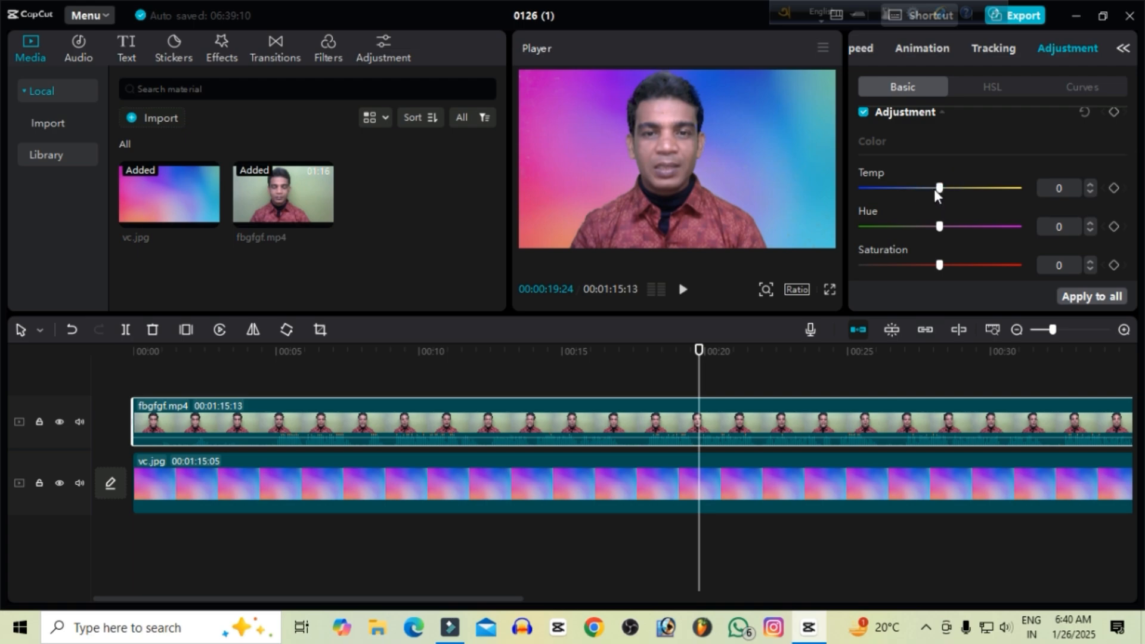
pyautogui.click(1090, 192)
pyautogui.click(1089, 192)
pyautogui.click(1089, 192)
pyautogui.click(1089, 192)
pyautogui.click(1089, 192)
pyautogui.click(1088, 184)
# Set the fbgfgf.mp4 clip's hue to 7 and its saturation to -3.
pyautogui.click(1093, 223)
pyautogui.click(1093, 223)
pyautogui.click(1093, 223)
pyautogui.click(1093, 223)
pyautogui.click(1093, 223)
pyautogui.click(1093, 223)
pyautogui.click(1093, 223)
pyautogui.click(1089, 270)
pyautogui.click(1089, 269)
pyautogui.click(1089, 269)
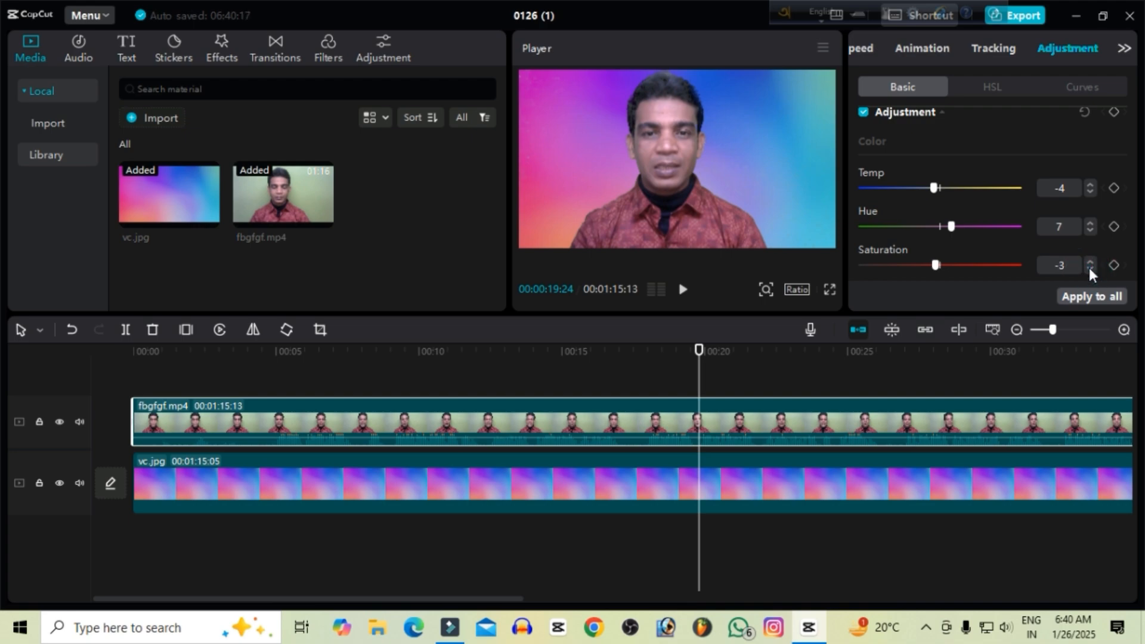
# Set the clip's lightness values to brightness 6, contrast 17, highlight 5 and shadow 3, and fine-tune its illumination.
pyautogui.moveTo(1135, 168); pyautogui.dragTo(1136, 206)
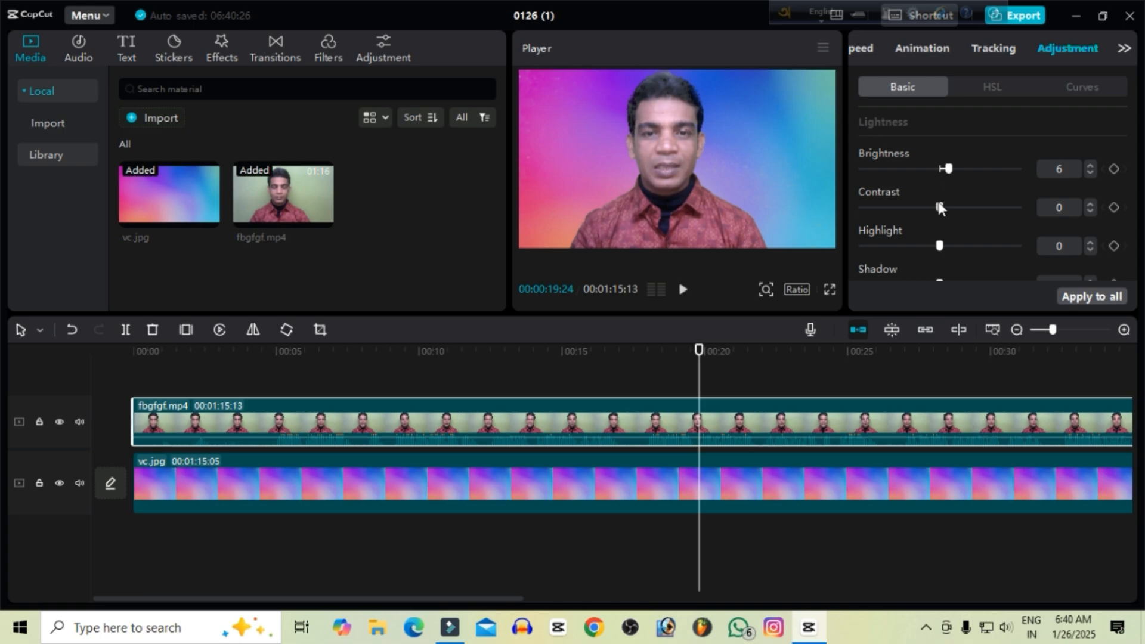
pyautogui.moveTo(939, 206); pyautogui.dragTo(964, 207)
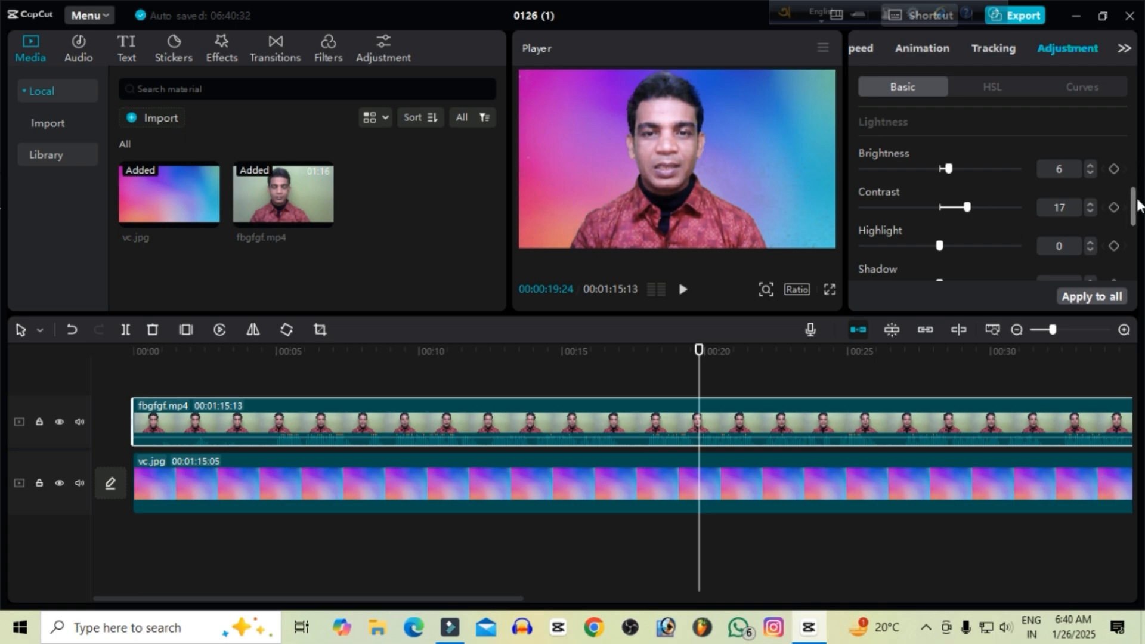
pyautogui.scroll(-1, 1135, 207)
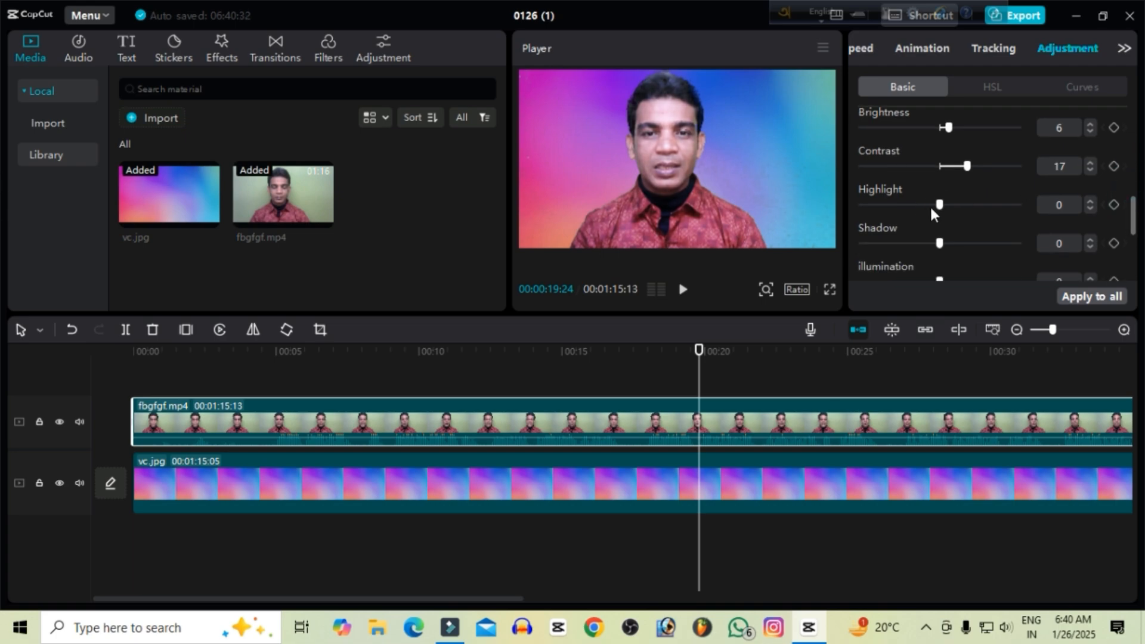
pyautogui.moveTo(942, 205); pyautogui.dragTo(942, 241)
pyautogui.moveTo(1132, 213); pyautogui.dragTo(1132, 225)
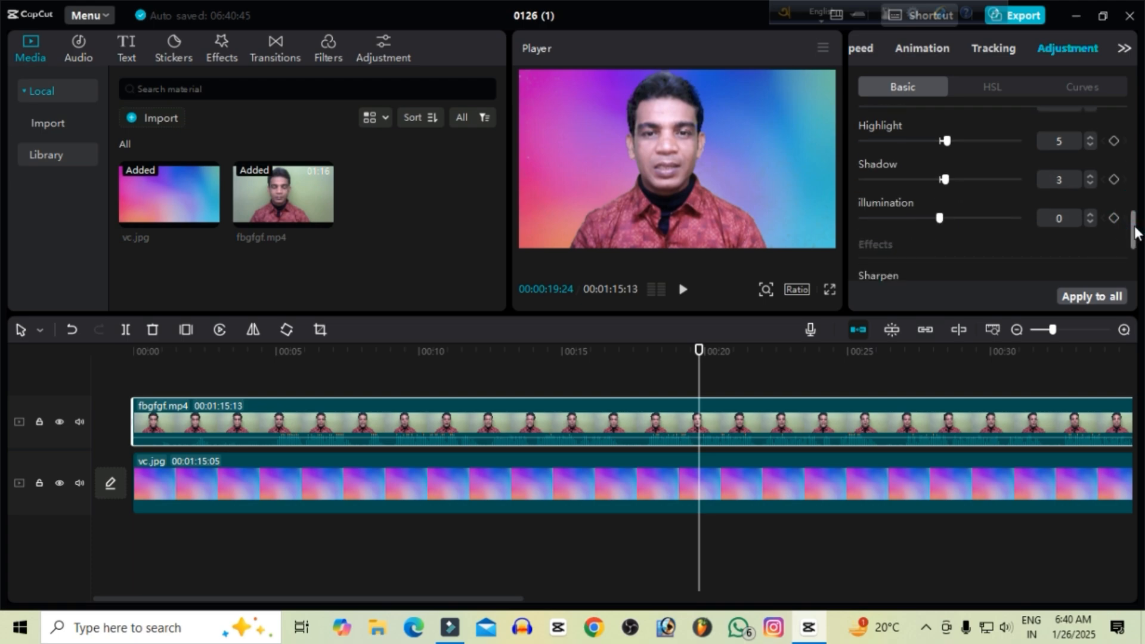
pyautogui.moveTo(943, 223)
pyautogui.mouseDown()
pyautogui.moveTo(907, 223)
pyautogui.moveTo(943, 219)
pyautogui.mouseUp()
# Set the clip's sharpening to 5, trying out the Particles and Fade effects and returning both to 0.
pyautogui.moveTo(1138, 232); pyautogui.dragTo(1138, 250)
pyautogui.moveTo(861, 159); pyautogui.dragTo(902, 176)
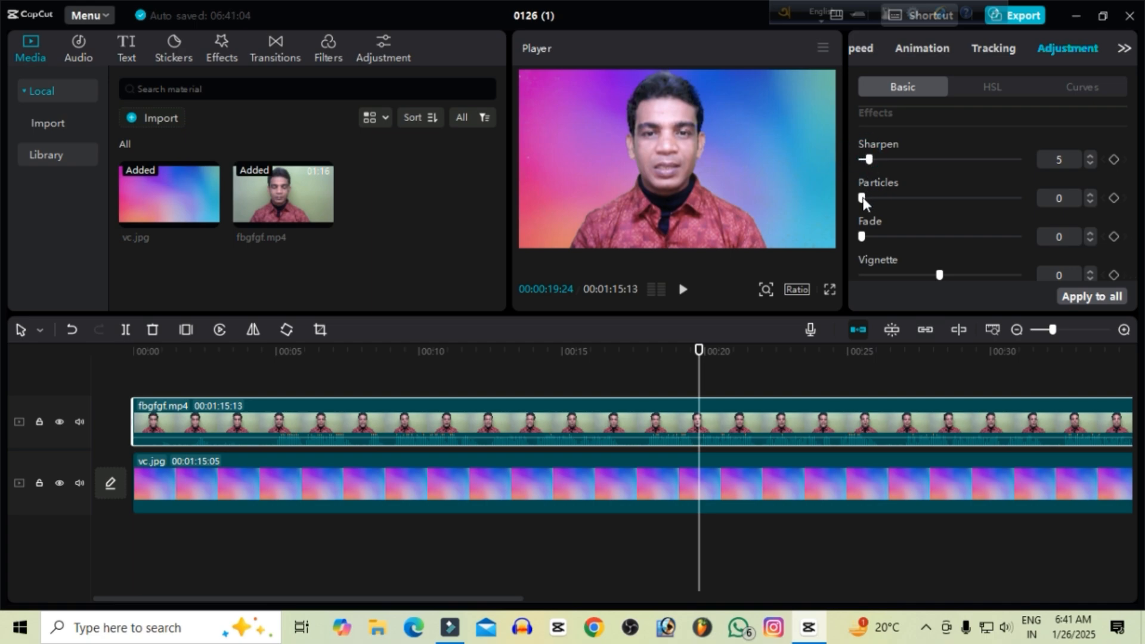
pyautogui.moveTo(864, 197); pyautogui.dragTo(876, 198)
pyautogui.moveTo(861, 237); pyautogui.dragTo(809, 243)
pyautogui.moveTo(1138, 265); pyautogui.dragTo(1137, 282)
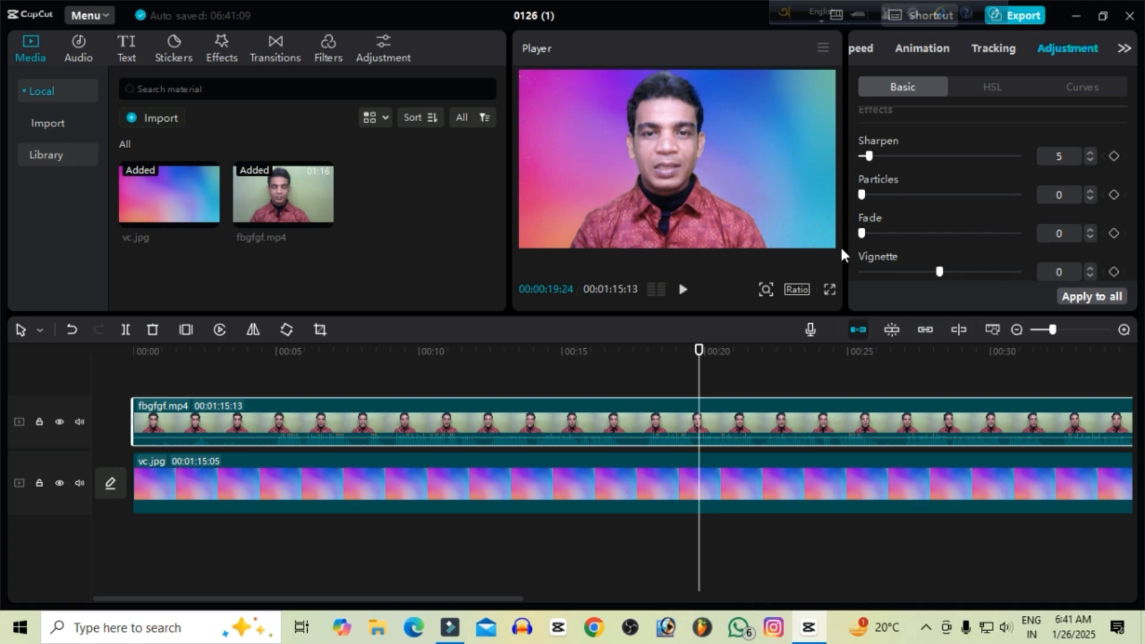
# Trim the start of the fbgfgf.mp4 clip to 00:00:04:23 and move the clip back to the timeline's beginning.
pyautogui.moveTo(942, 273)
pyautogui.mouseDown()
pyautogui.moveTo(948, 279)
pyautogui.moveTo(896, 288)
pyautogui.moveTo(958, 286)
pyautogui.moveTo(863, 276)
pyautogui.moveTo(943, 274)
pyautogui.mouseUp()
pyautogui.moveTo(697, 359); pyautogui.dragTo(102, 391)
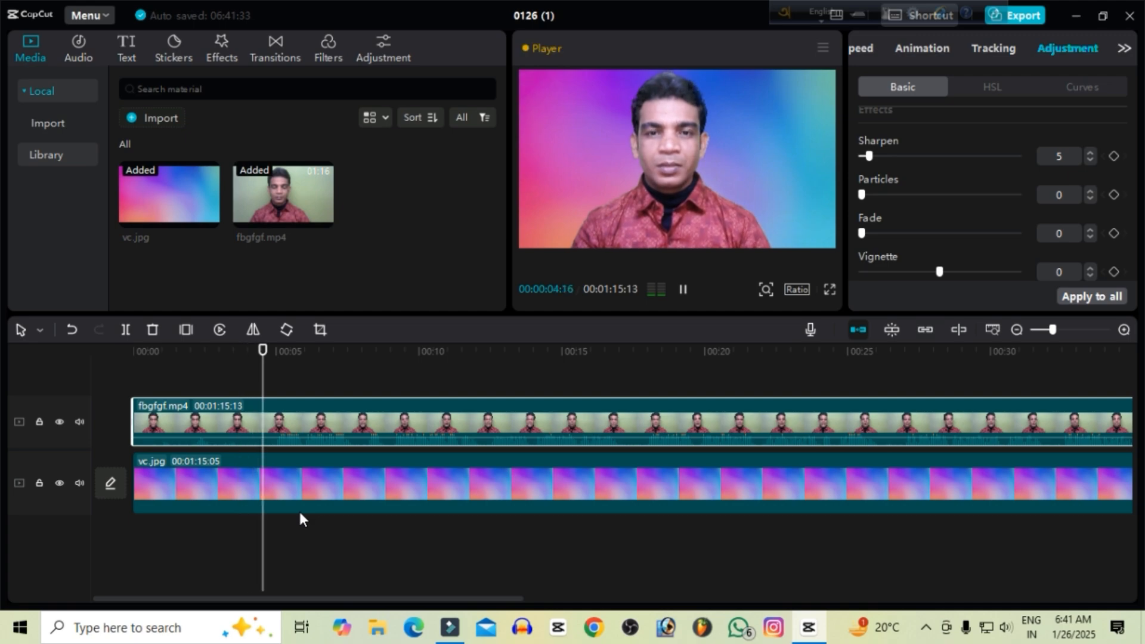
pyautogui.click(280, 420)
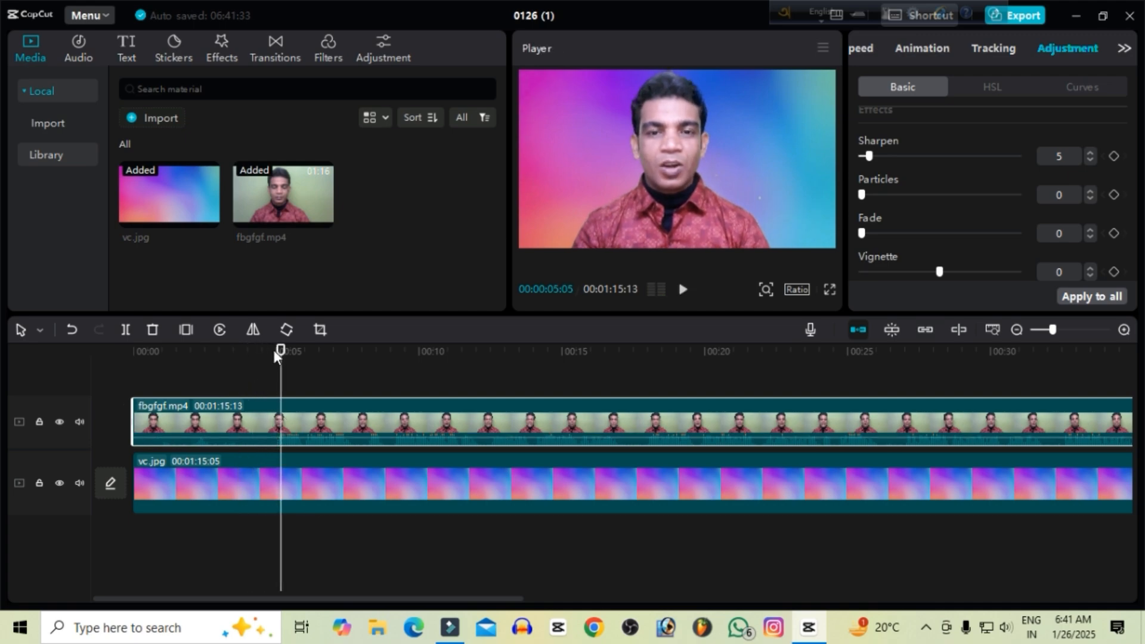
pyautogui.moveTo(280, 357); pyautogui.dragTo(269, 357)
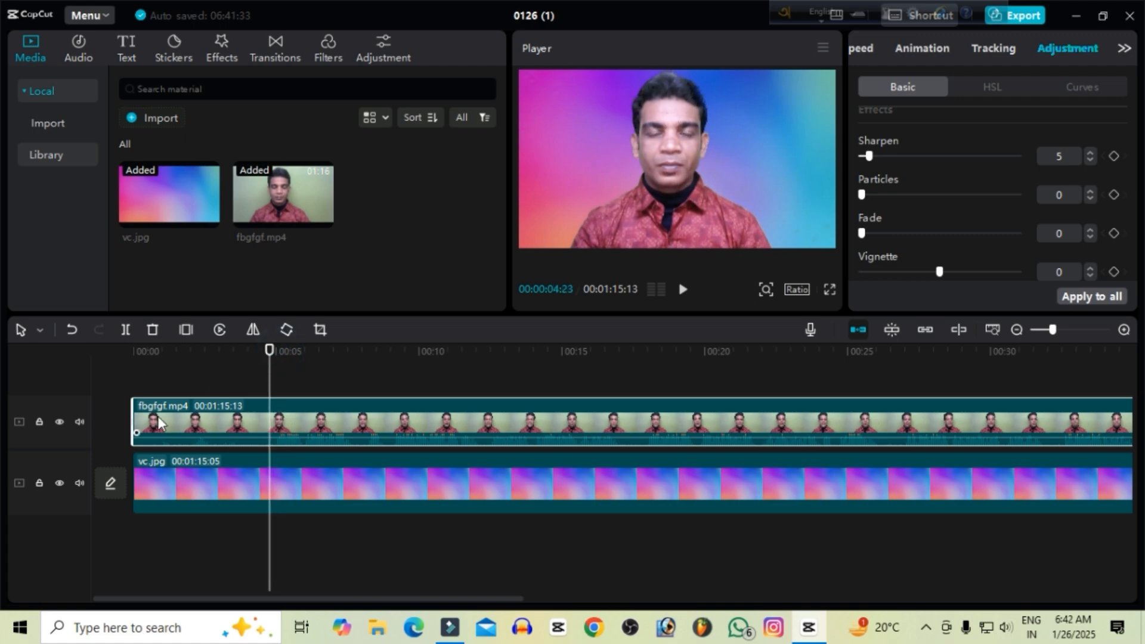
pyautogui.moveTo(135, 425); pyautogui.dragTo(274, 491)
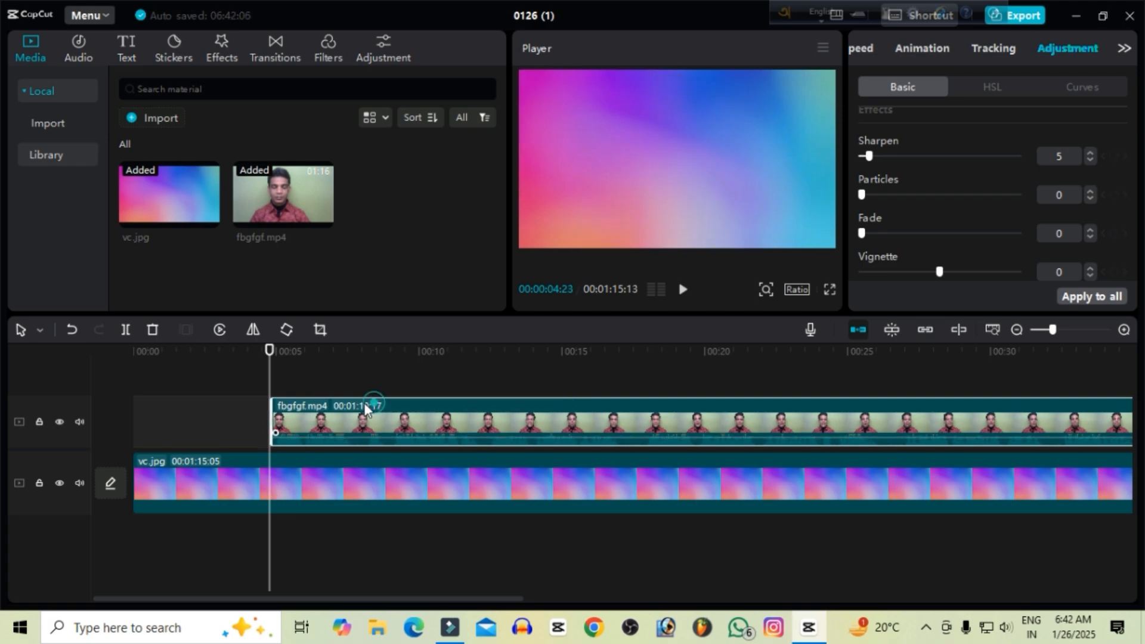
pyautogui.moveTo(364, 403); pyautogui.dragTo(225, 403)
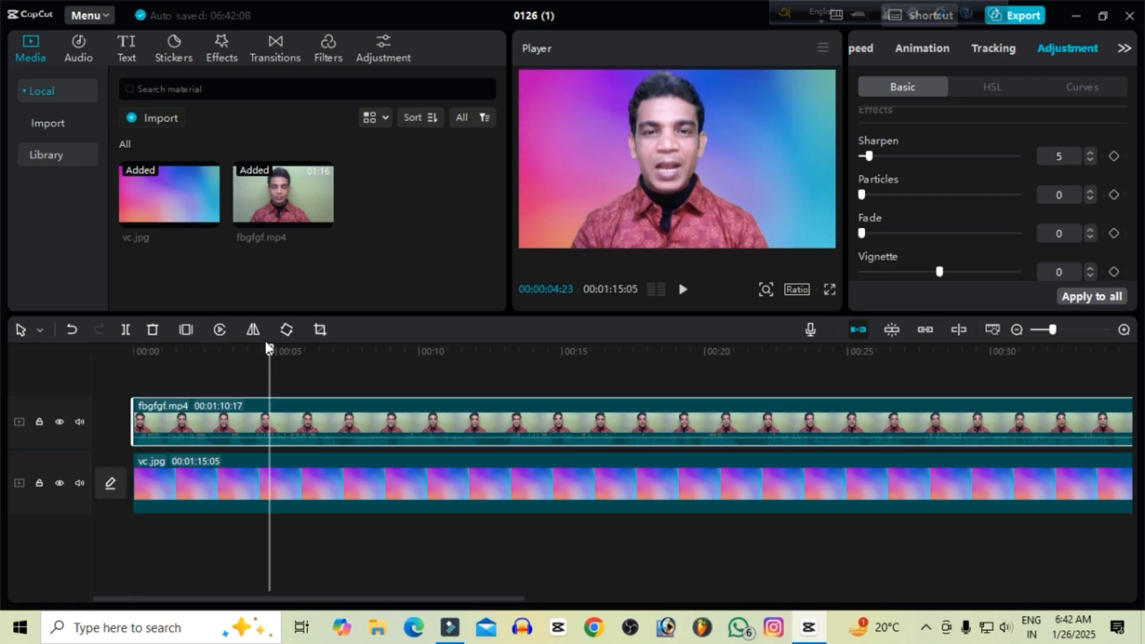
# Play the composite from the beginning to about 00:00:28 and look for a section to cut.
pyautogui.moveTo(266, 343); pyautogui.dragTo(108, 394)
pyautogui.press('space')
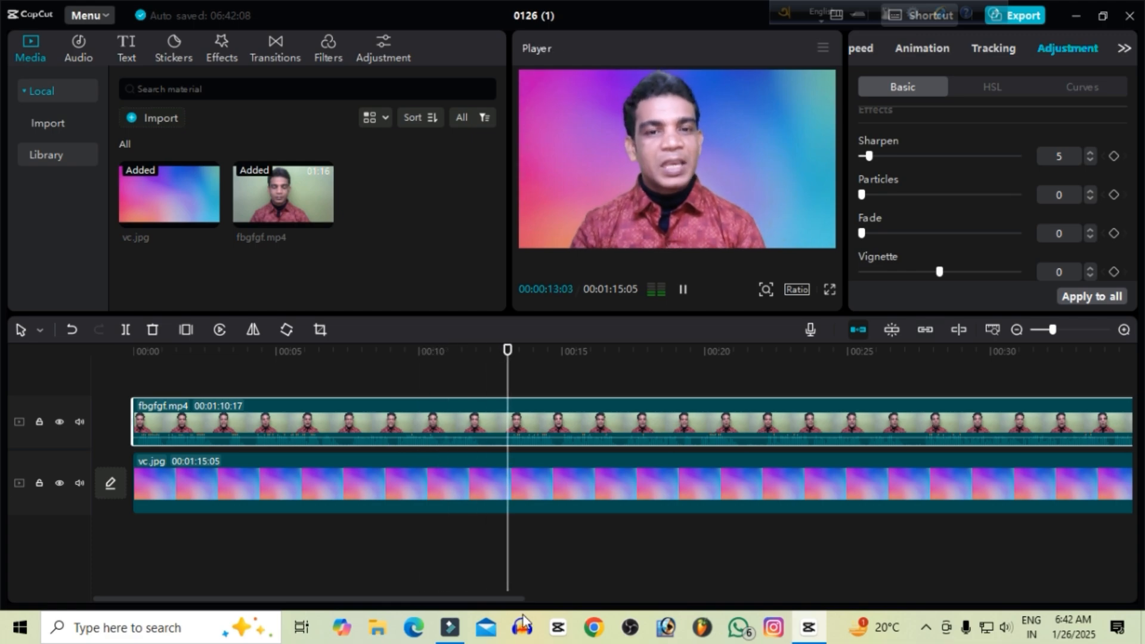
pyautogui.press('space')
pyautogui.moveTo(518, 599); pyautogui.dragTo(578, 614)
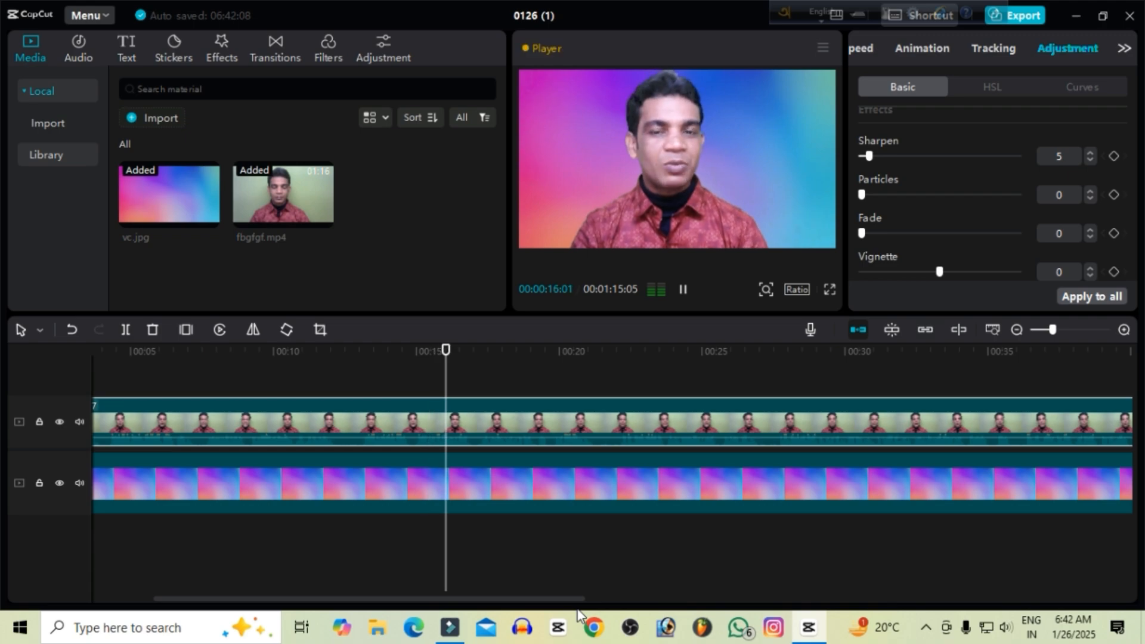
pyautogui.moveTo(581, 600); pyautogui.dragTo(614, 611)
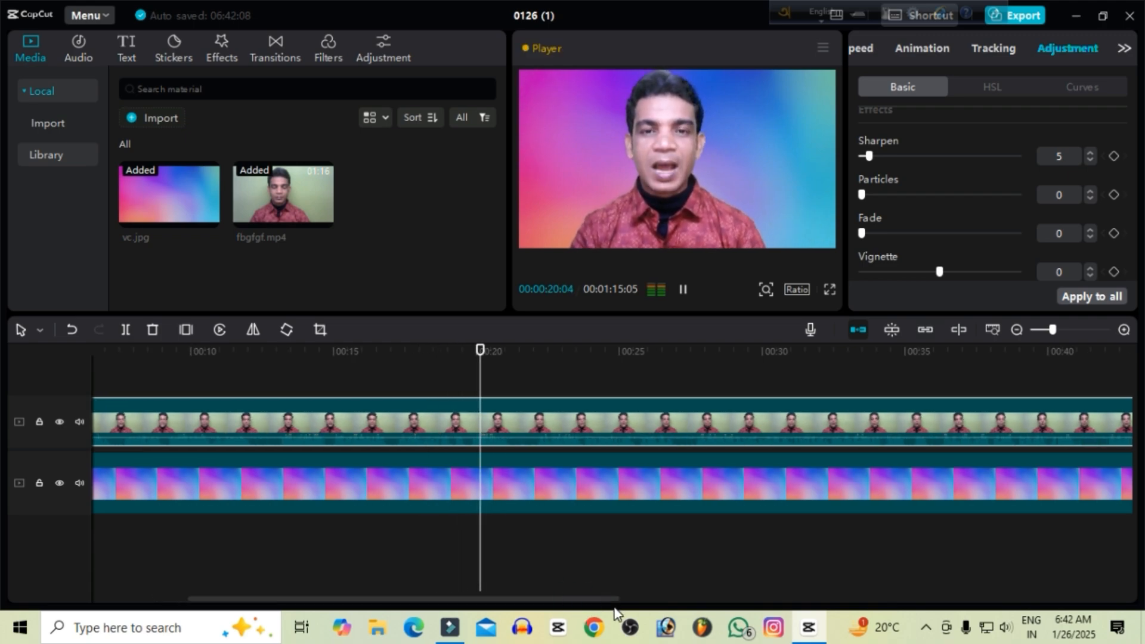
pyautogui.moveTo(542, 599); pyautogui.dragTo(585, 609)
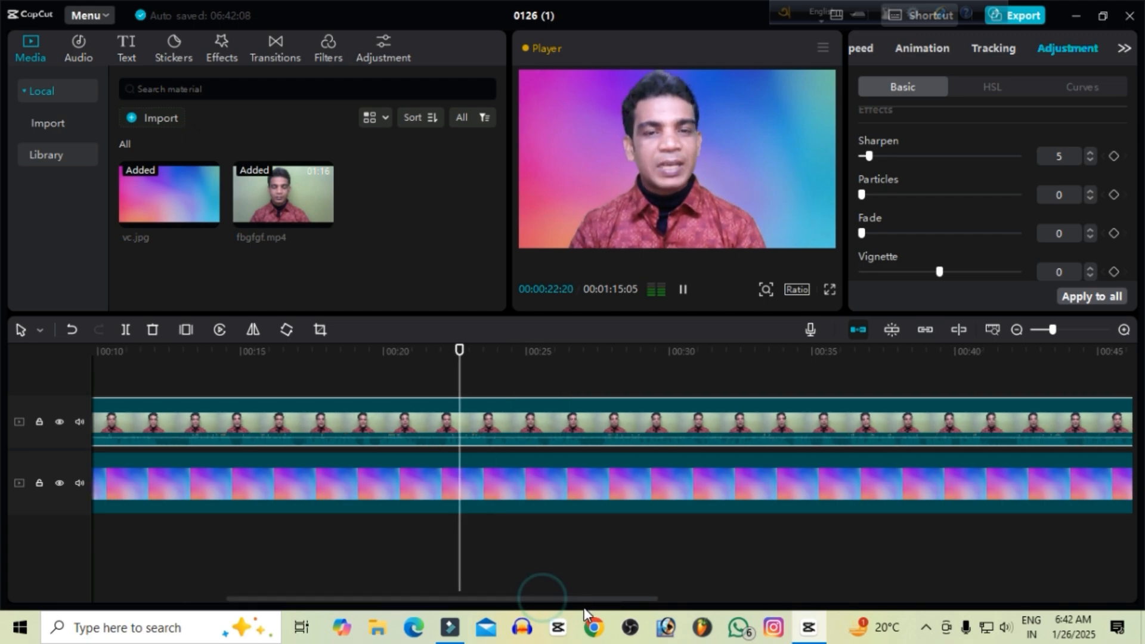
pyautogui.press('space')
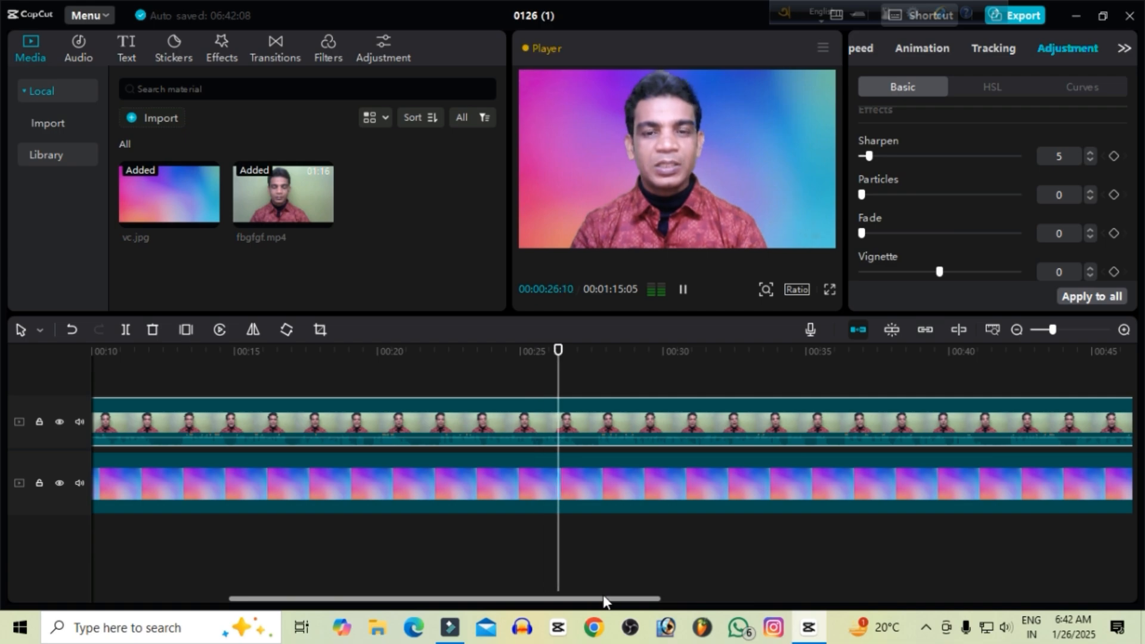
pyautogui.press('space')
pyautogui.press('space')
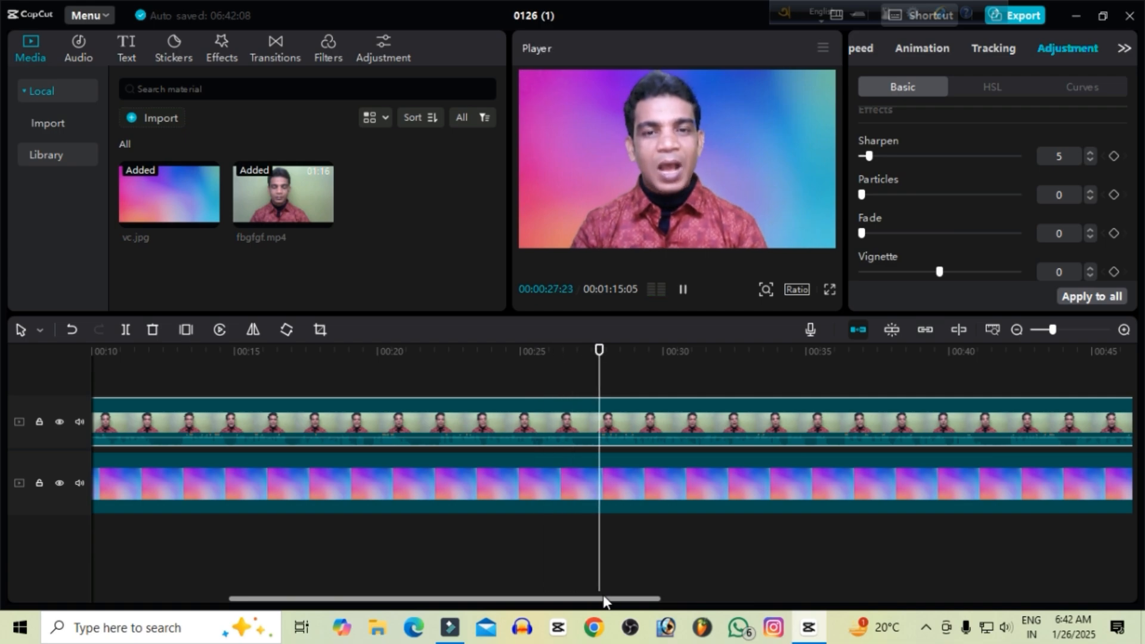
# Replay the passage leading up to the unwanted section's end and split the fbgfgf.mp4 clip at 00:00:27:18.
pyautogui.press('space')
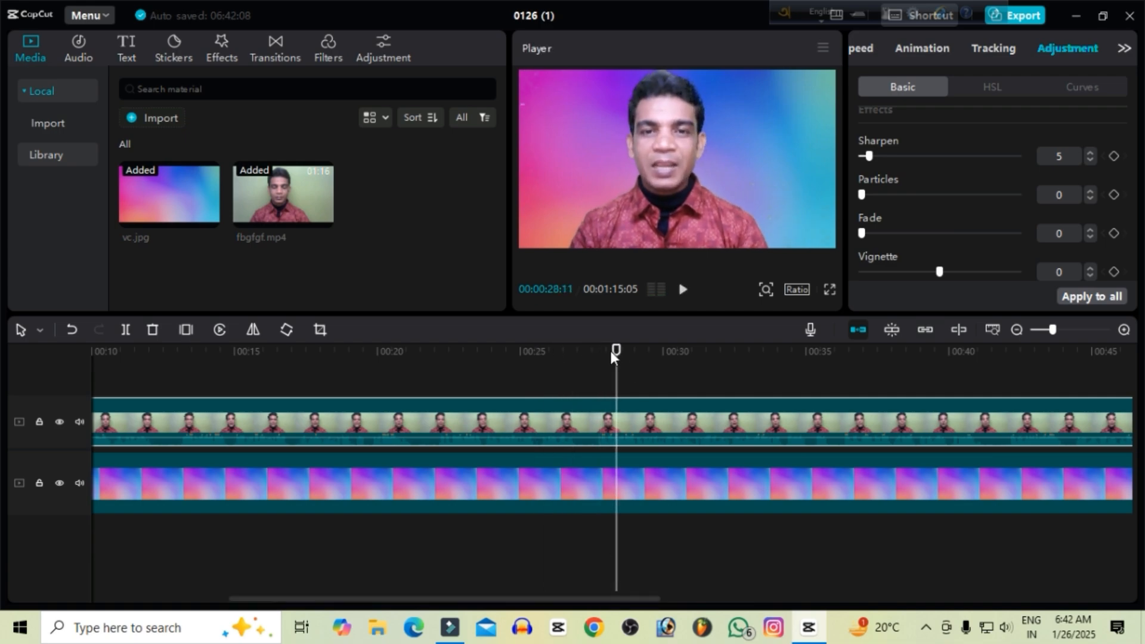
pyautogui.moveTo(610, 351); pyautogui.dragTo(359, 378)
pyautogui.press('space')
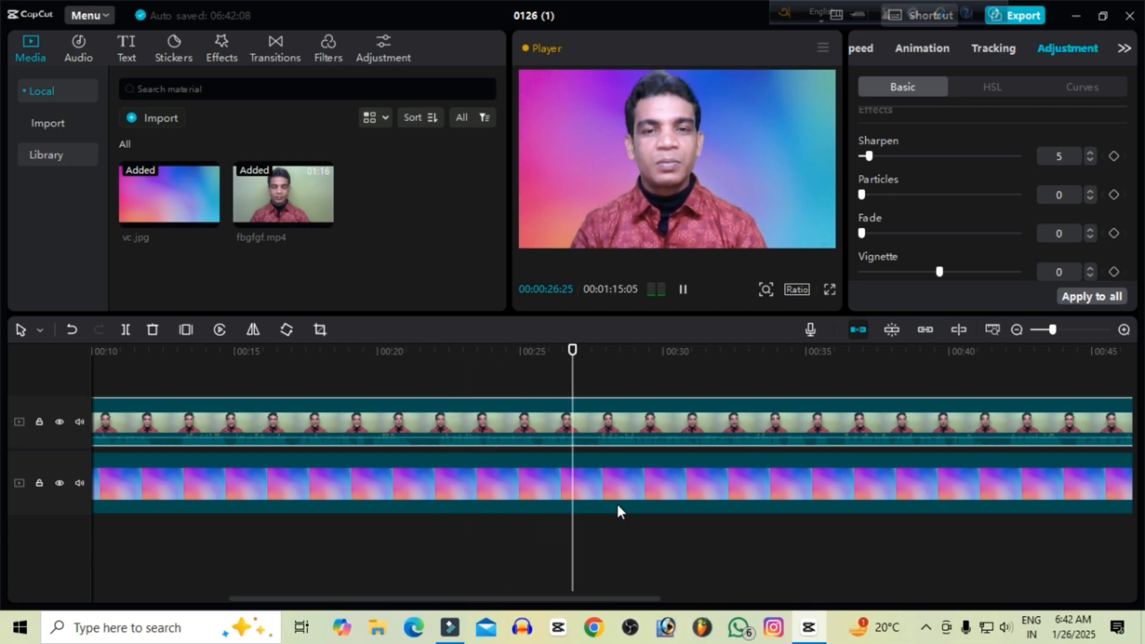
pyautogui.press('space')
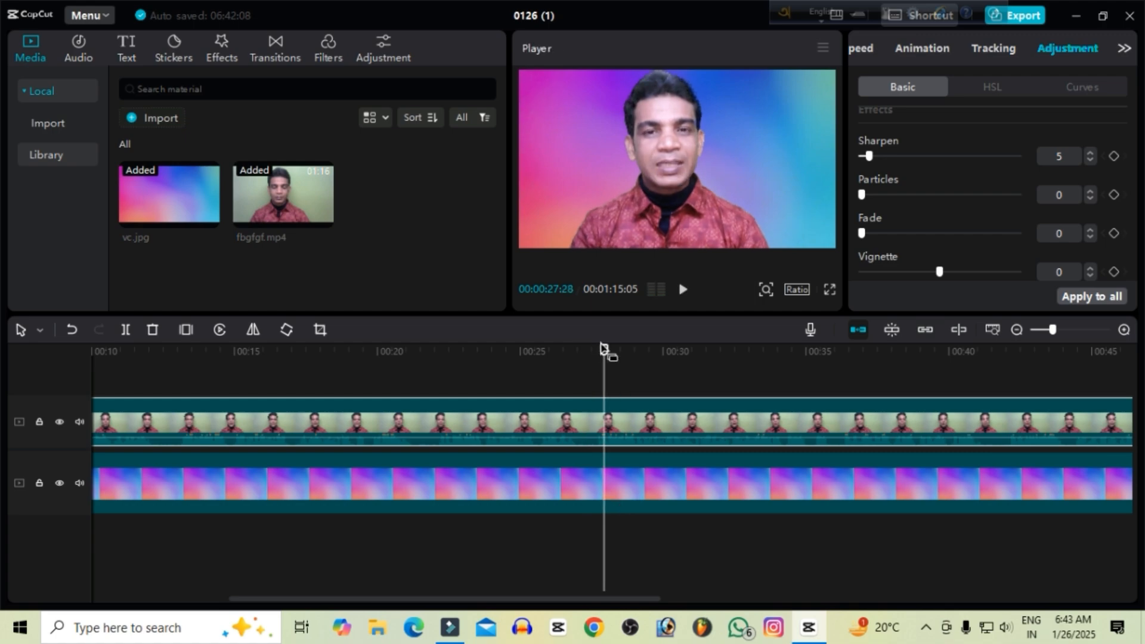
pyautogui.moveTo(602, 359)
pyautogui.mouseDown()
pyautogui.moveTo(605, 348)
pyautogui.moveTo(594, 350)
pyautogui.mouseUp()
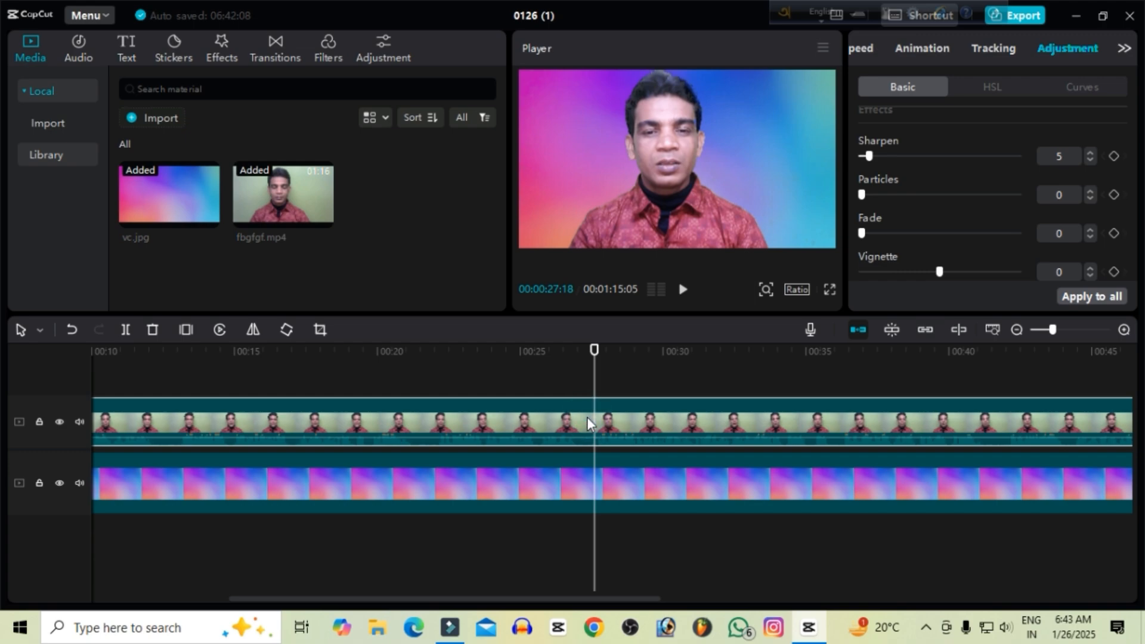
pyautogui.hotkey('ctrl', 'b')
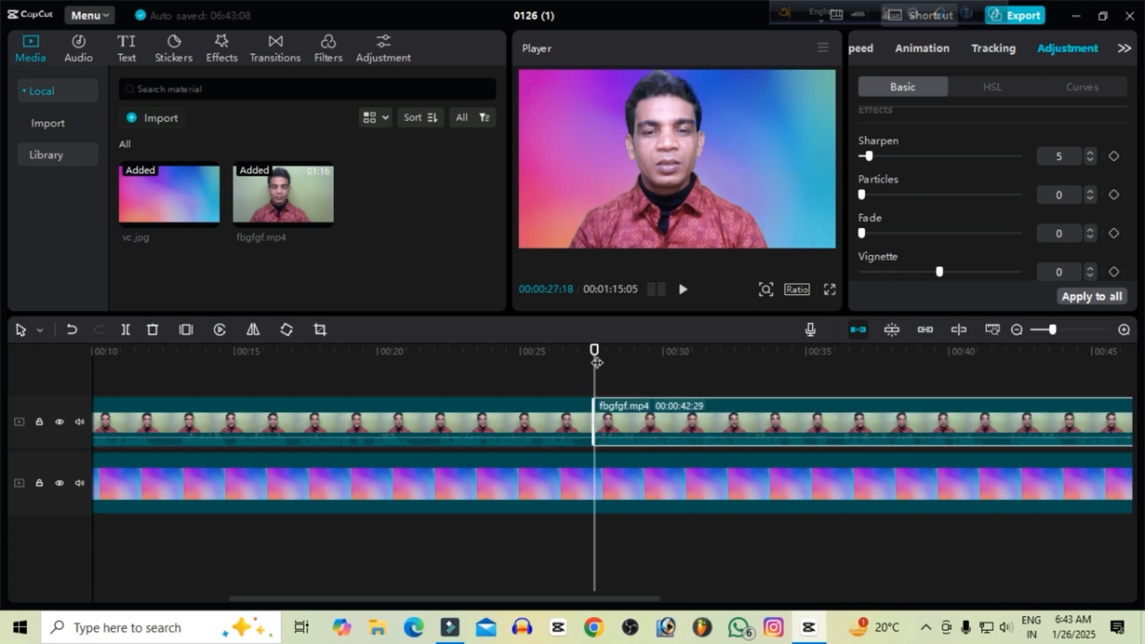
# Split the first fbgfgf.mp4 part at 00:00:21:12 and delete the section between the two cuts.
pyautogui.moveTo(597, 362); pyautogui.dragTo(418, 404)
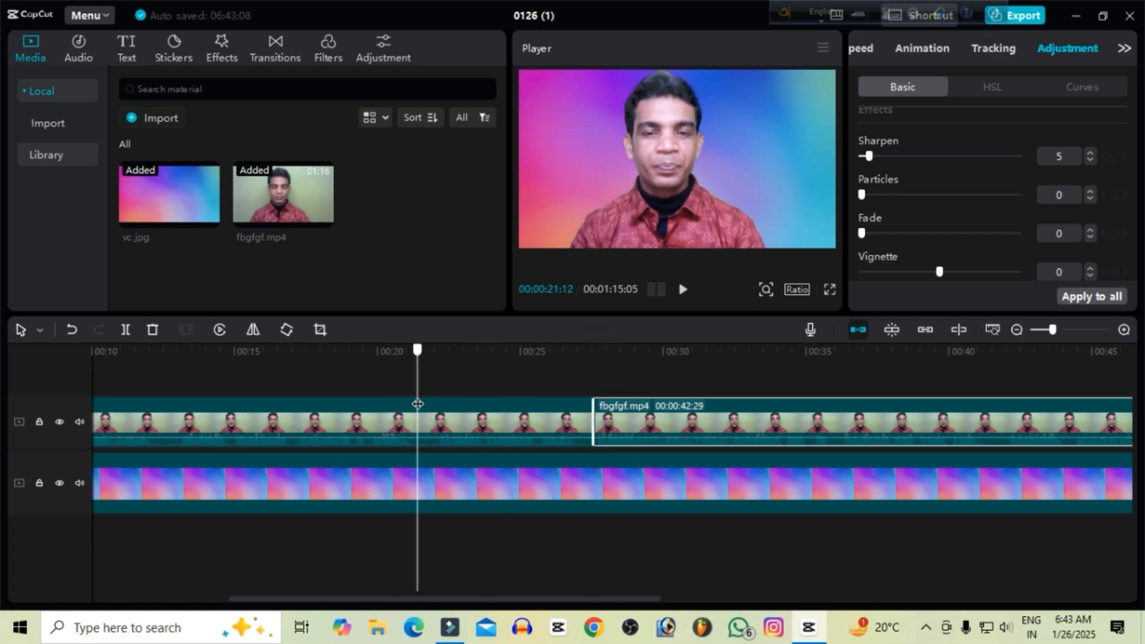
pyautogui.click(440, 431)
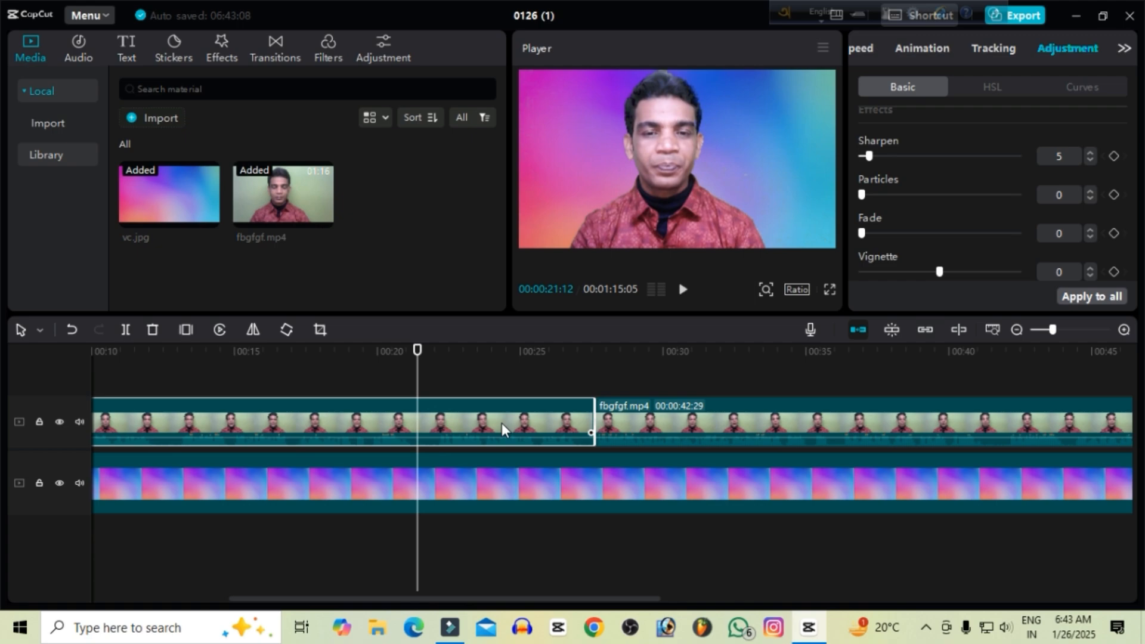
pyautogui.hotkey('ctrl', 'b')
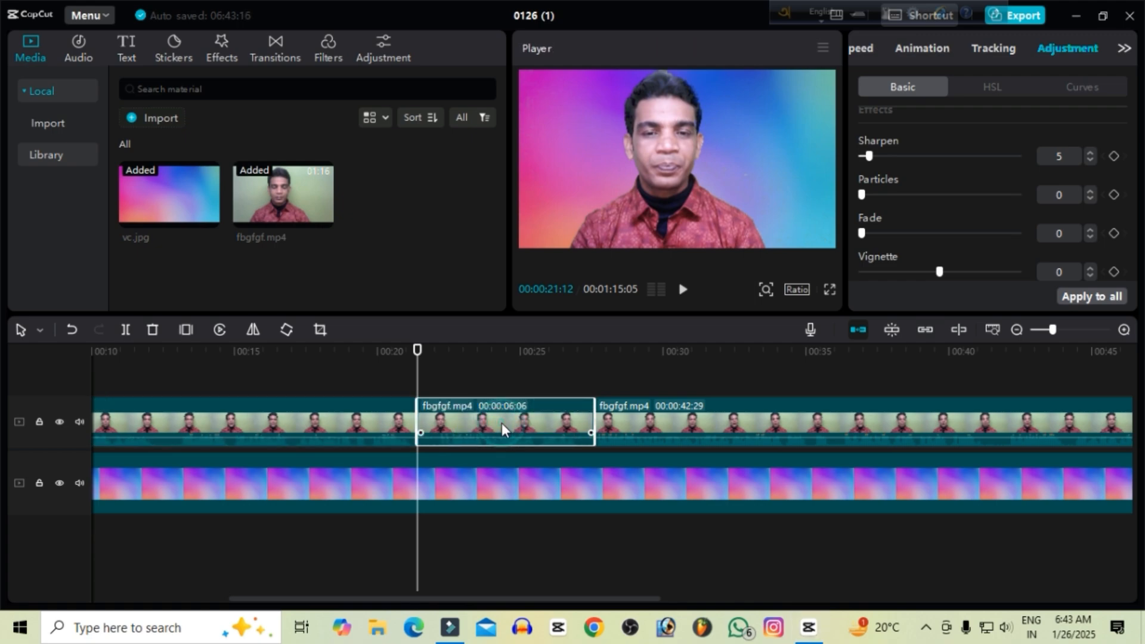
pyautogui.rightClick(502, 423)
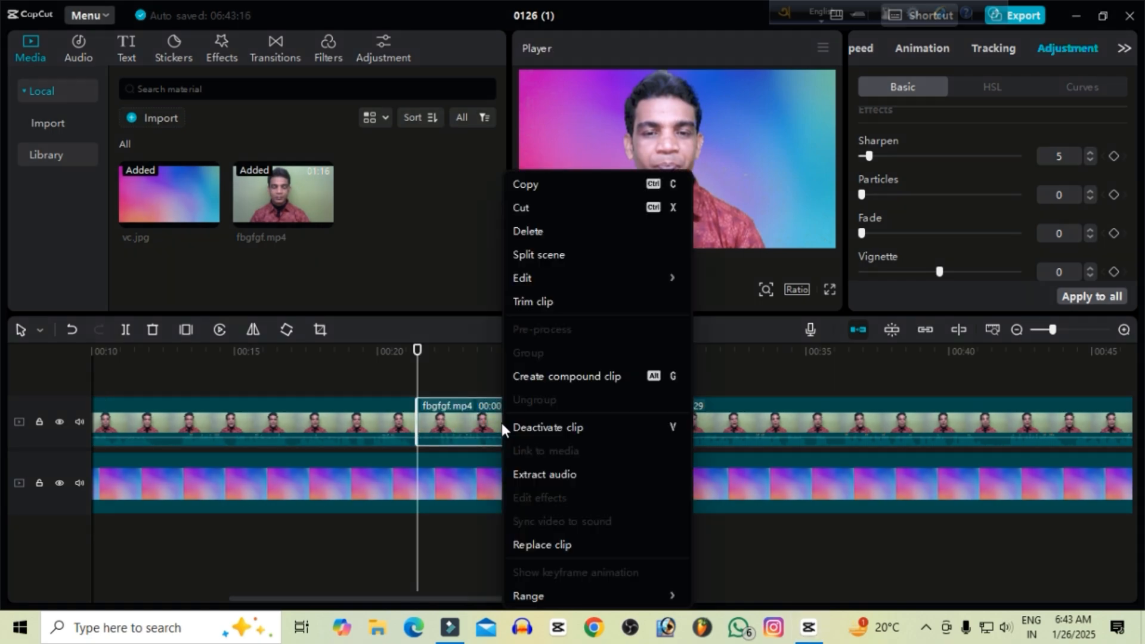
pyautogui.click(531, 231)
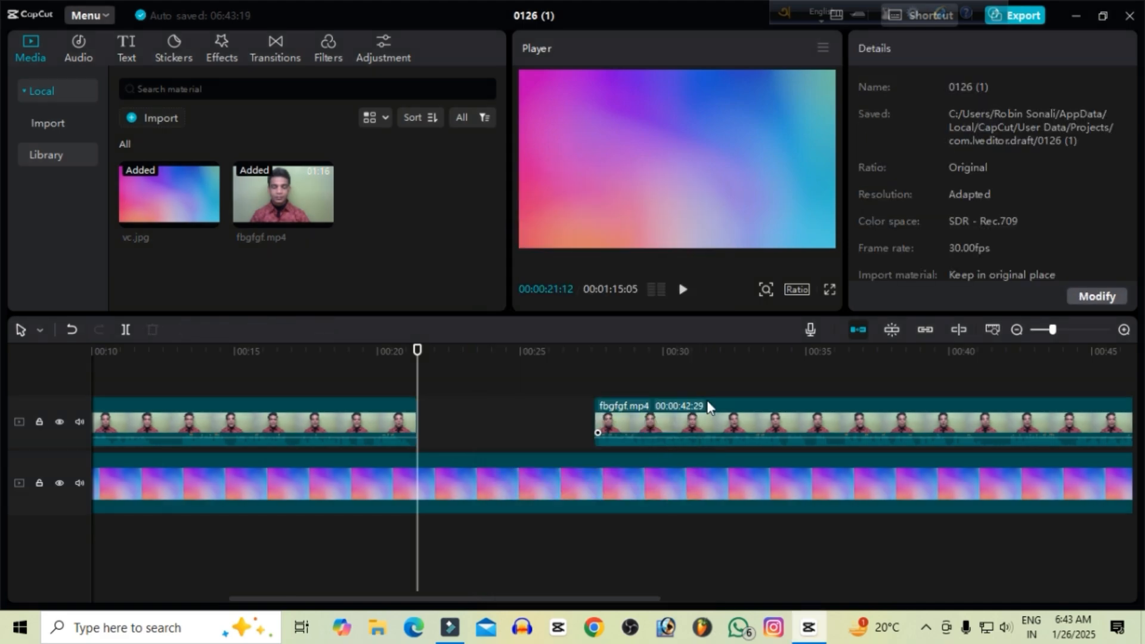
# Close the gap by moving the remaining fbgfgf.mp4 section back to the 00:00:21:12 cut, on its own track above the first section.
pyautogui.moveTo(707, 402); pyautogui.dragTo(530, 404)
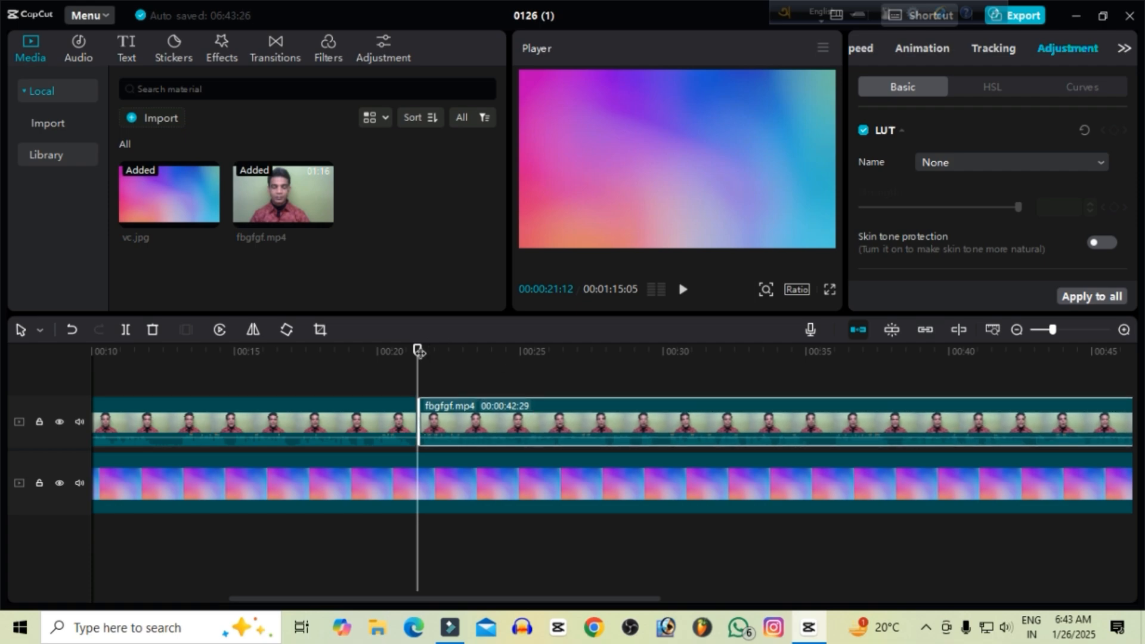
pyautogui.moveTo(419, 352); pyautogui.dragTo(401, 350)
pyautogui.press('space')
pyautogui.press('space')
pyautogui.moveTo(504, 403)
pyautogui.mouseDown()
pyautogui.moveTo(530, 403)
pyautogui.moveTo(481, 404)
pyautogui.moveTo(499, 407)
pyautogui.moveTo(493, 400)
pyautogui.mouseUp()
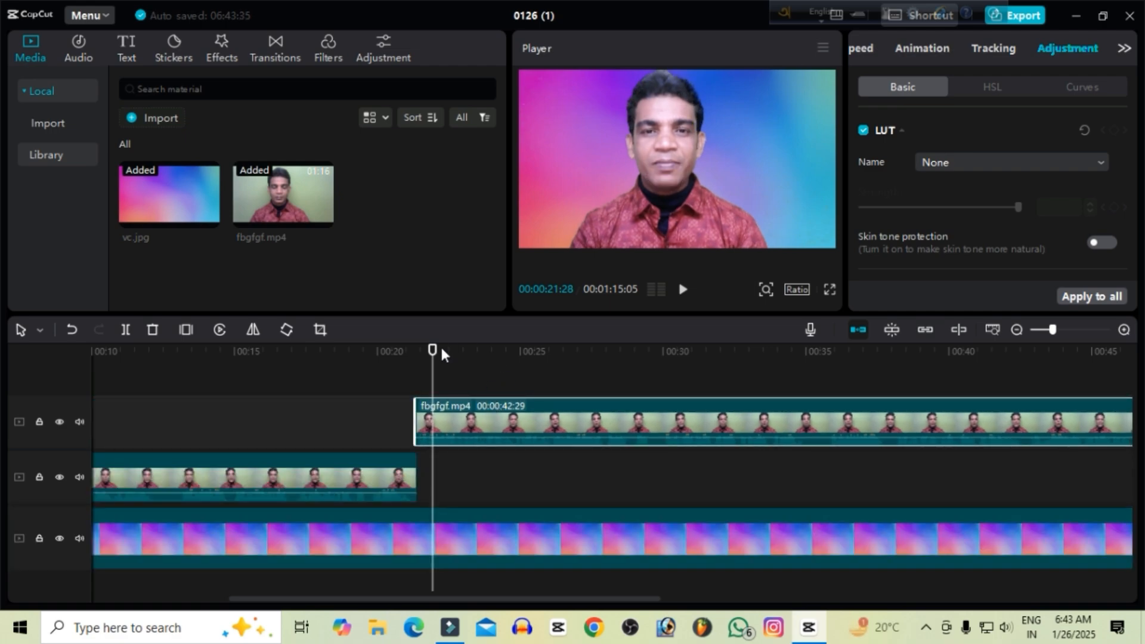
# Play the video across the cut and through the rest of the clip to check the edit.
pyautogui.moveTo(436, 359); pyautogui.dragTo(384, 367)
pyautogui.press('space')
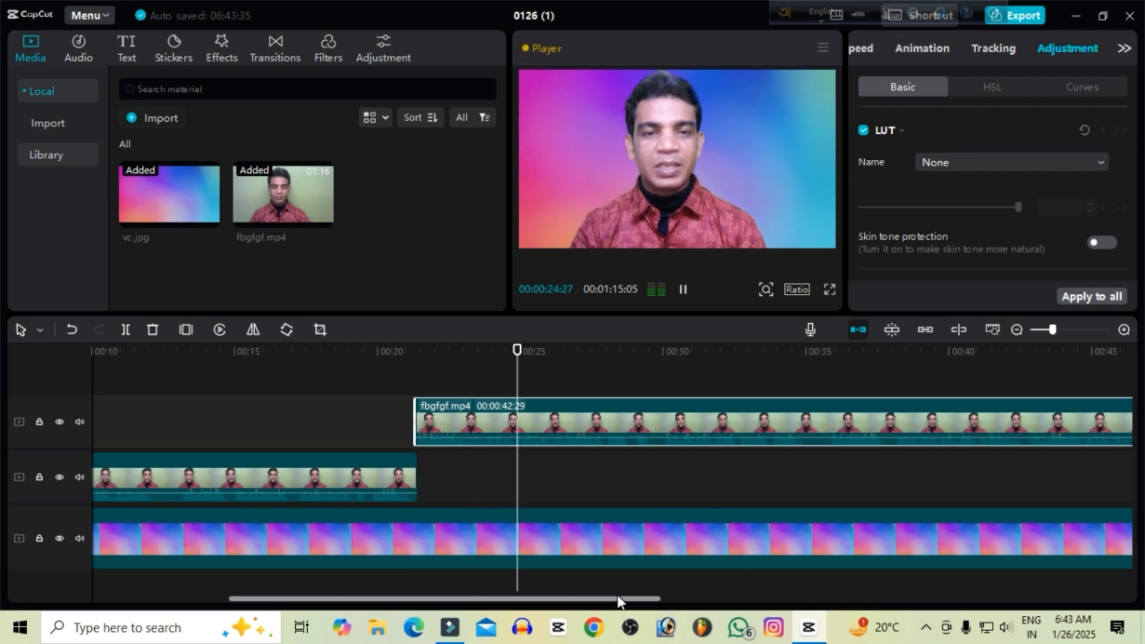
pyautogui.press('space')
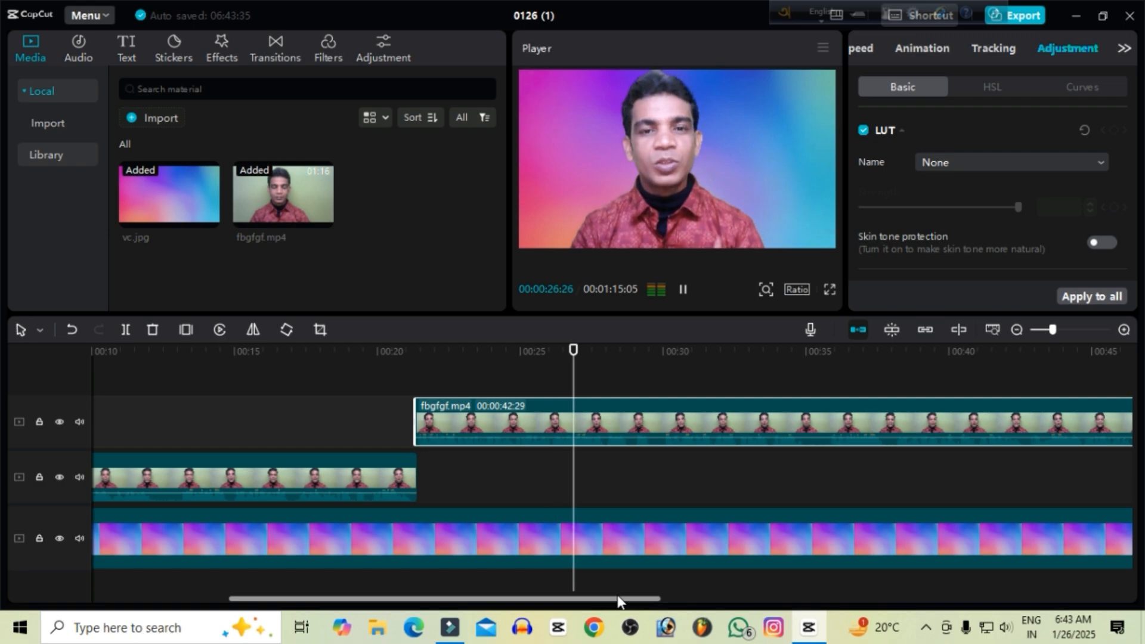
pyautogui.press('space')
pyautogui.moveTo(617, 596); pyautogui.dragTo(684, 600)
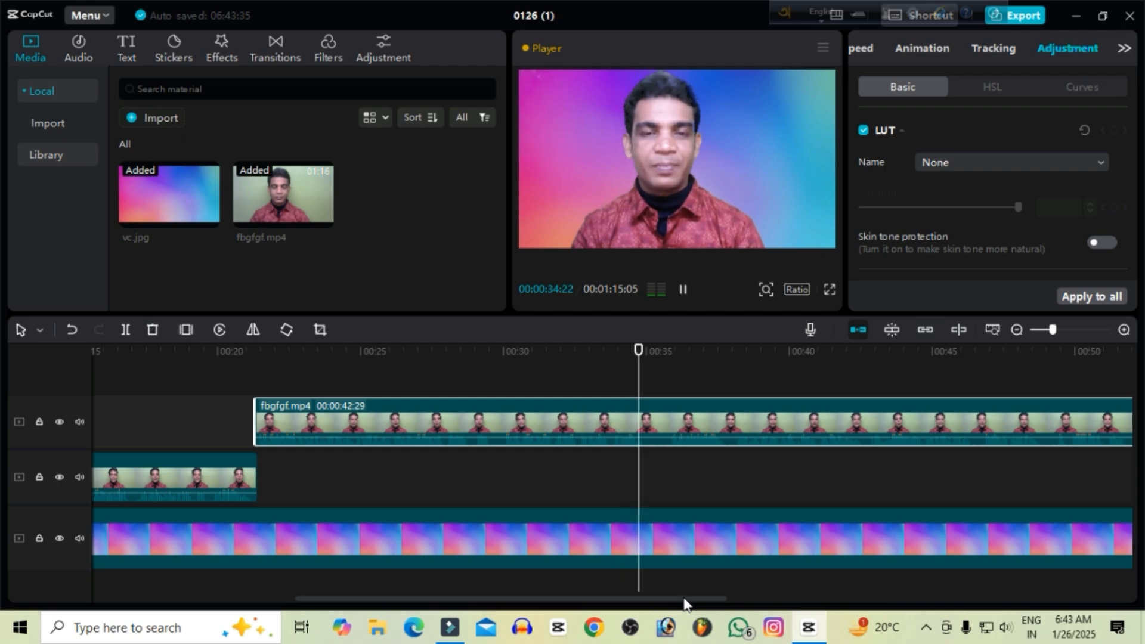
pyautogui.press('space')
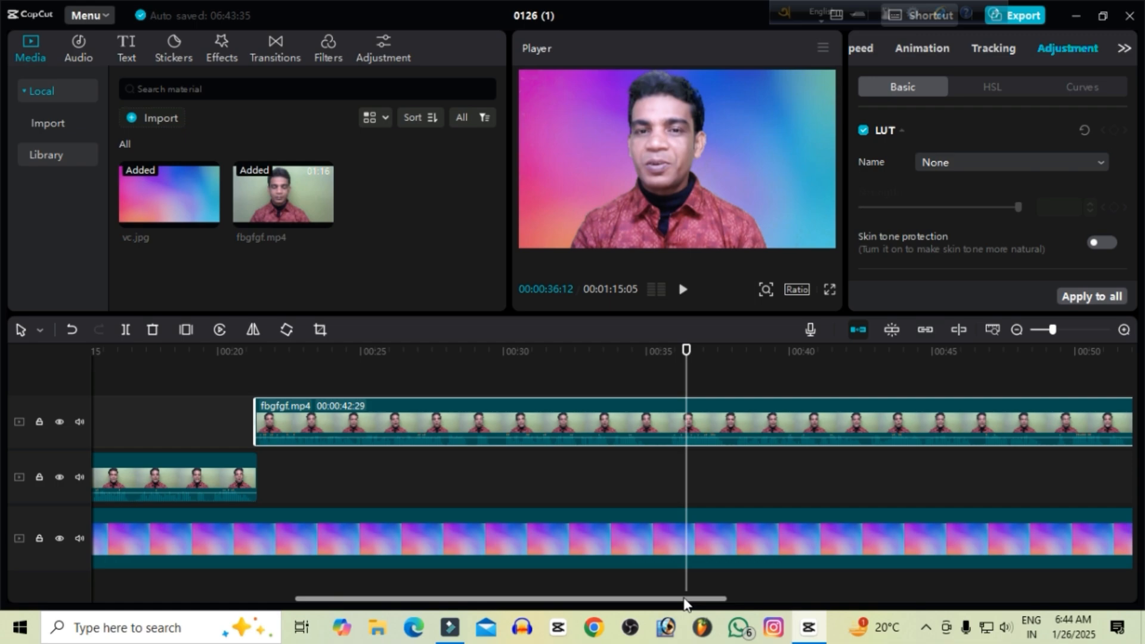
pyautogui.press('space')
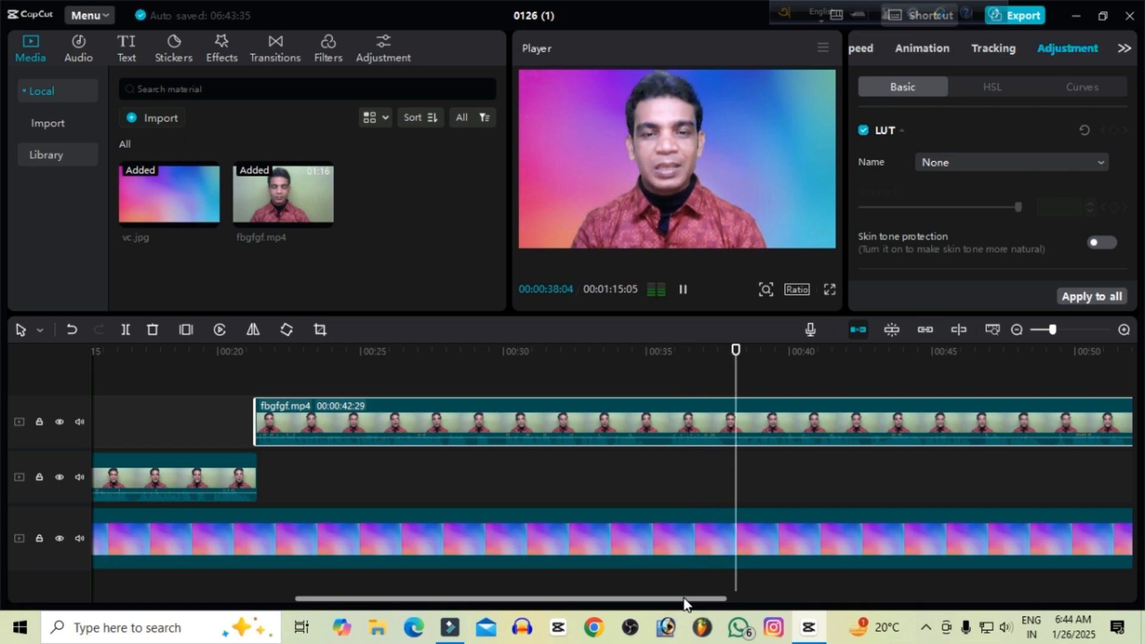
pyautogui.moveTo(683, 598); pyautogui.dragTo(803, 606)
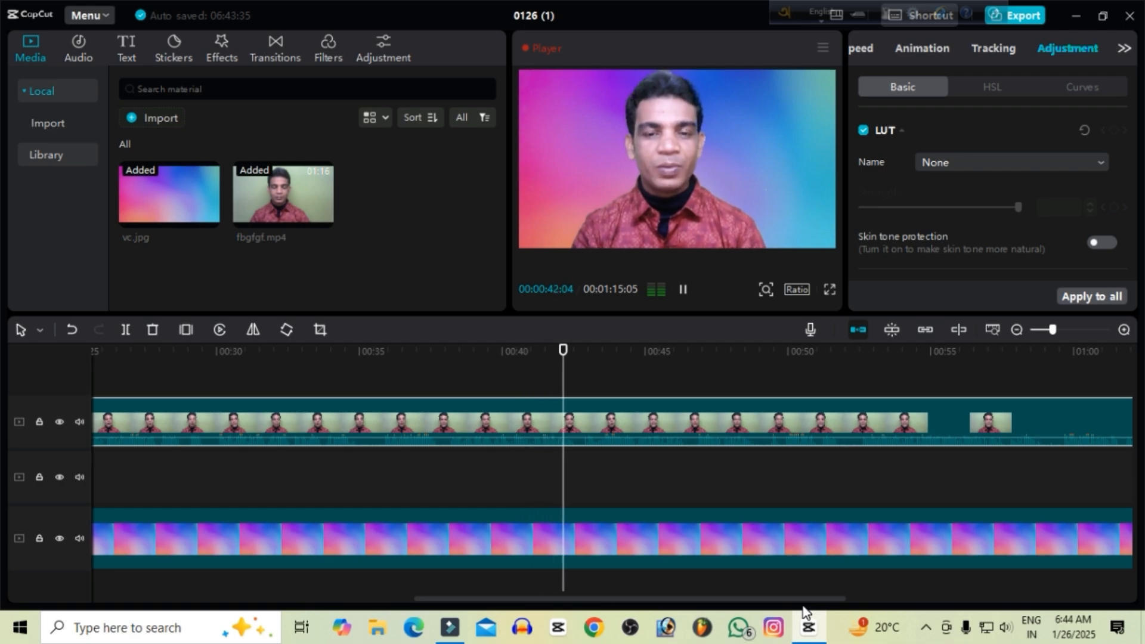
pyautogui.press('space')
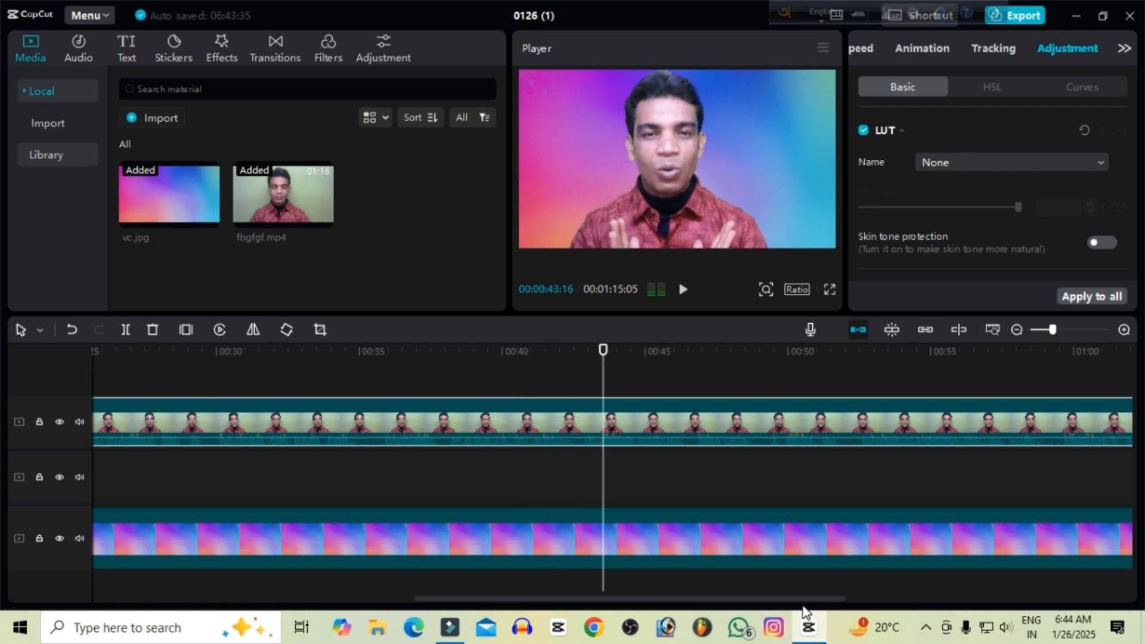
pyautogui.press('space')
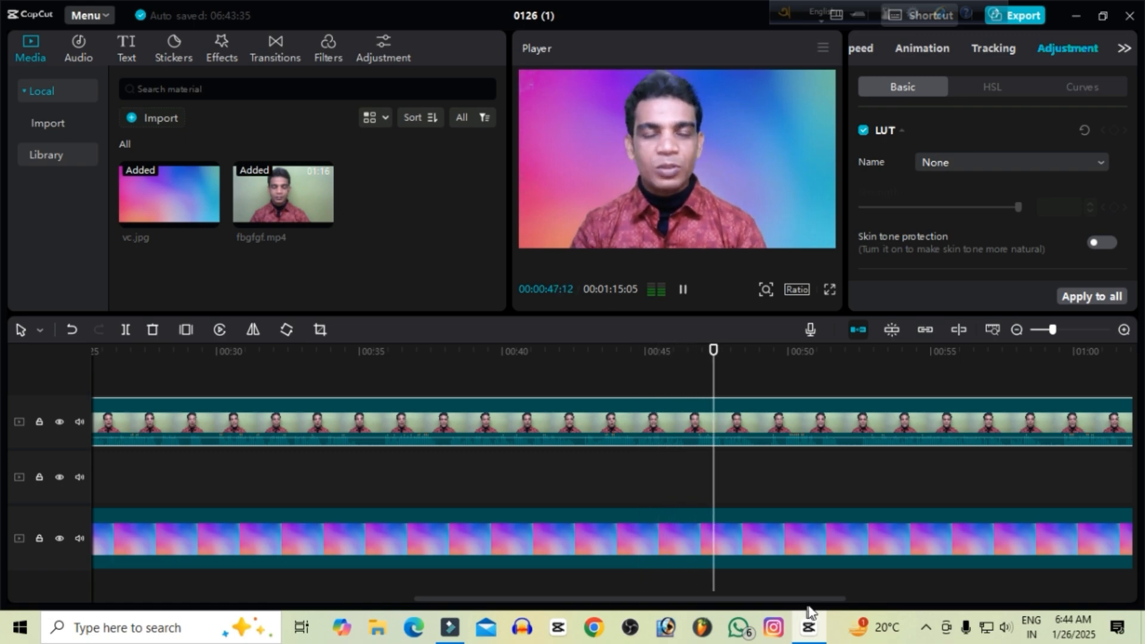
pyautogui.moveTo(807, 609); pyautogui.dragTo(887, 608)
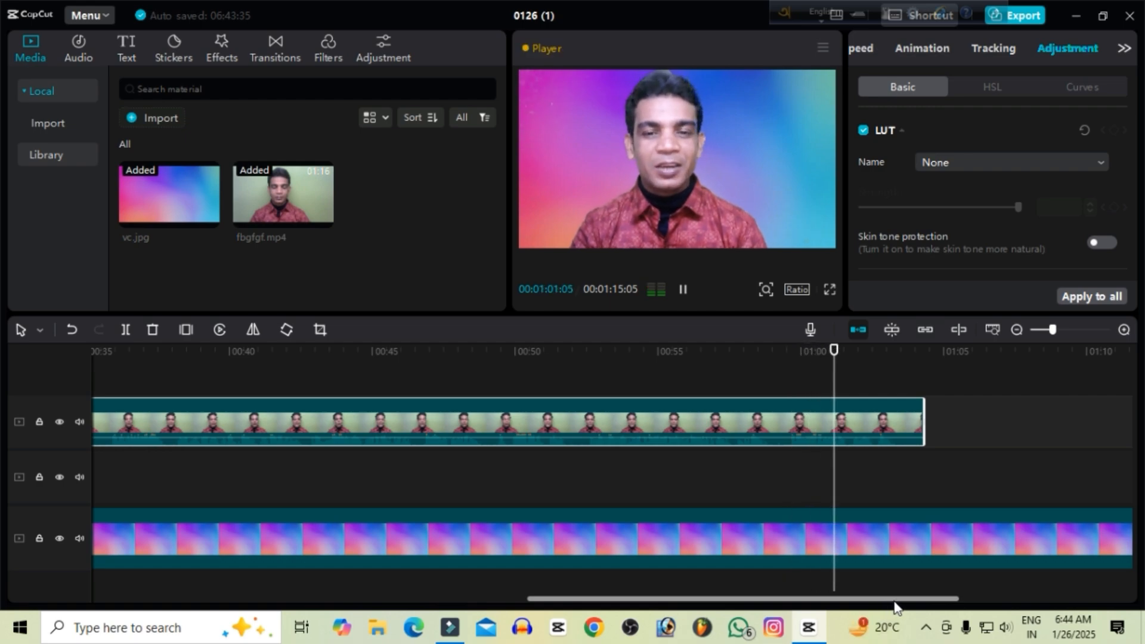
# Stop playback near the clip's end and trim the end of the last fbgfgf.mp4 section to about 00:01:03:16.
pyautogui.press('space')
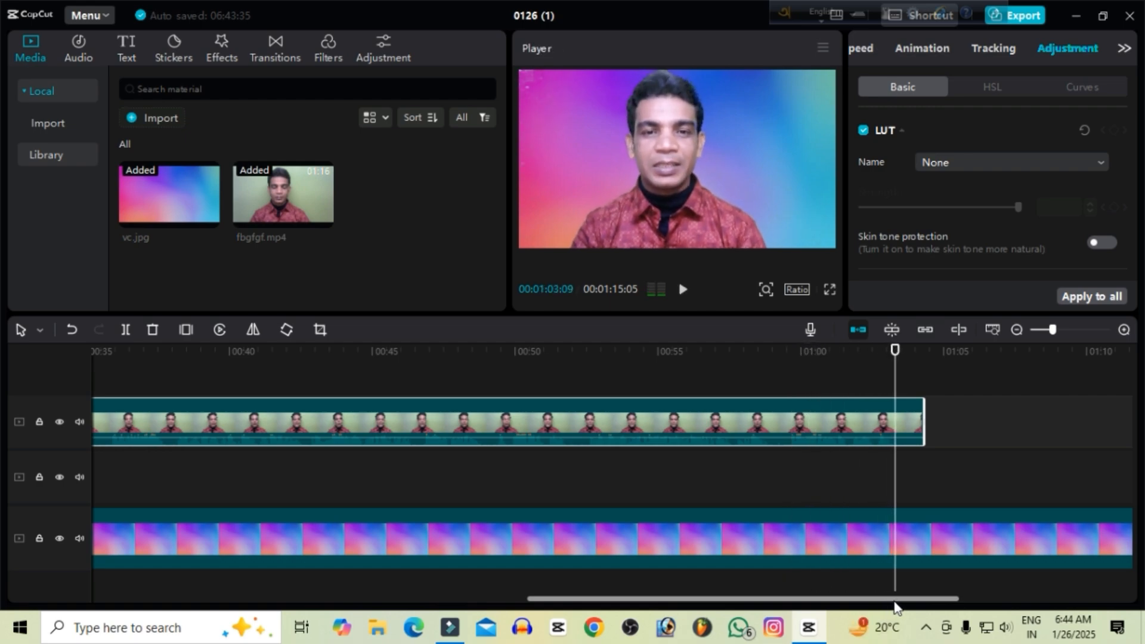
pyautogui.click(921, 424)
pyautogui.moveTo(921, 425); pyautogui.dragTo(896, 434)
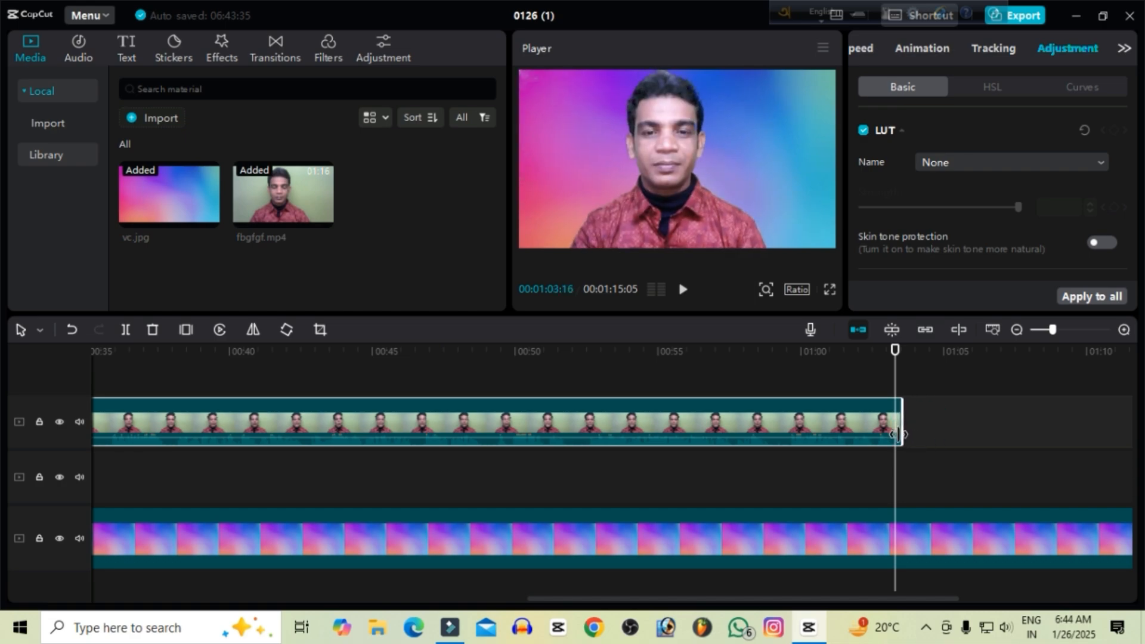
# Split the vc.jpg background at 00:01:03:09 and delete the part after the cut.
pyautogui.click(905, 539)
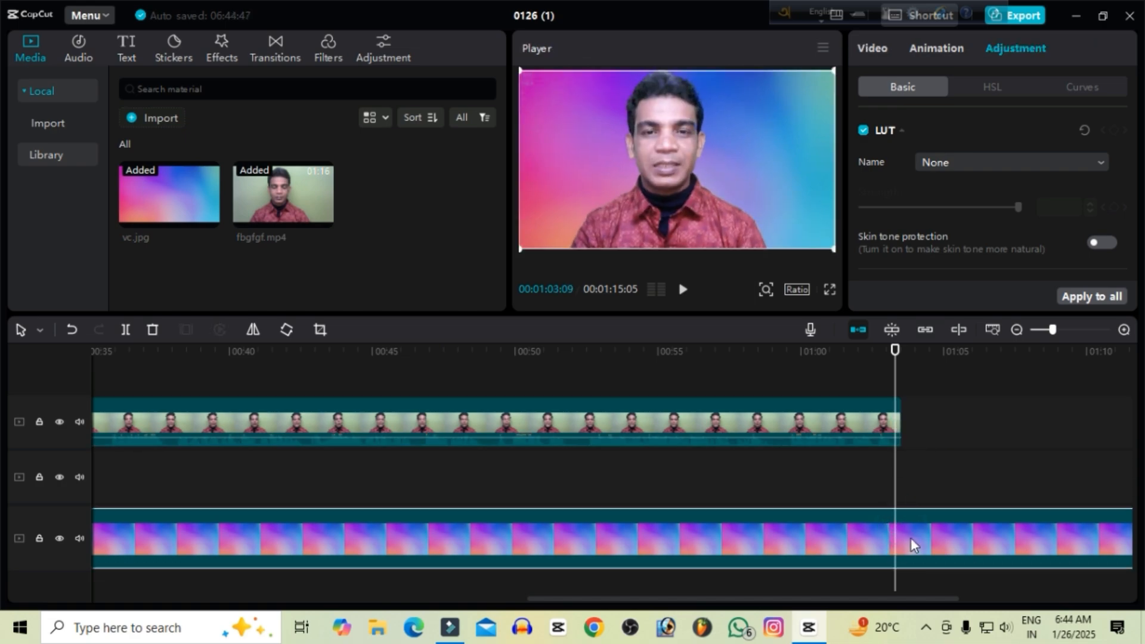
pyautogui.hotkey('ctrl', 'b')
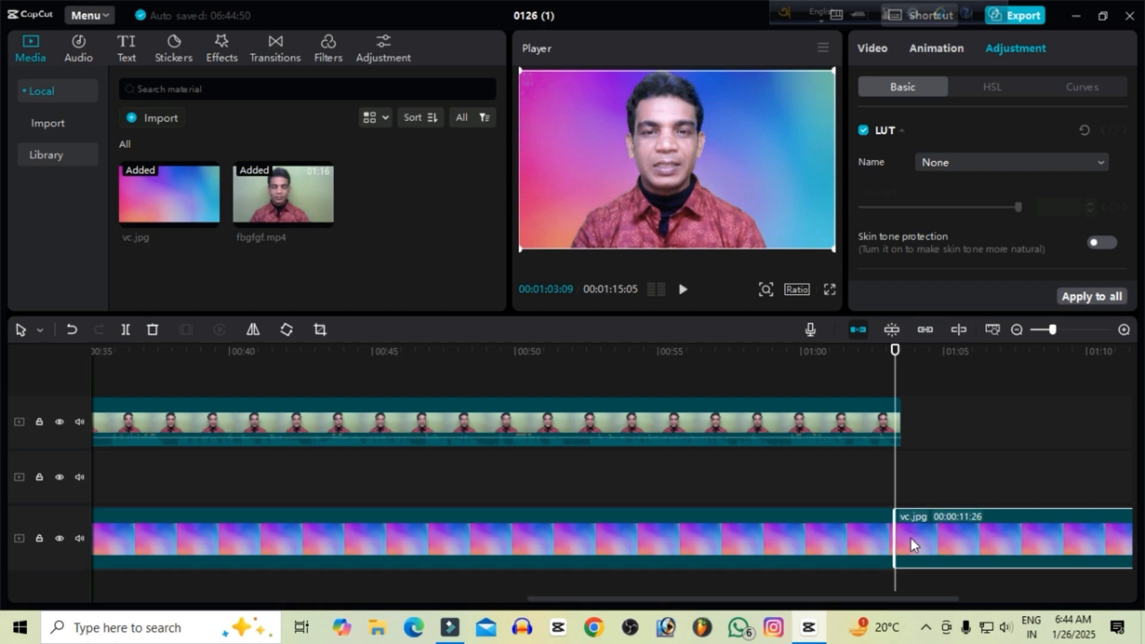
pyautogui.rightClick(911, 543)
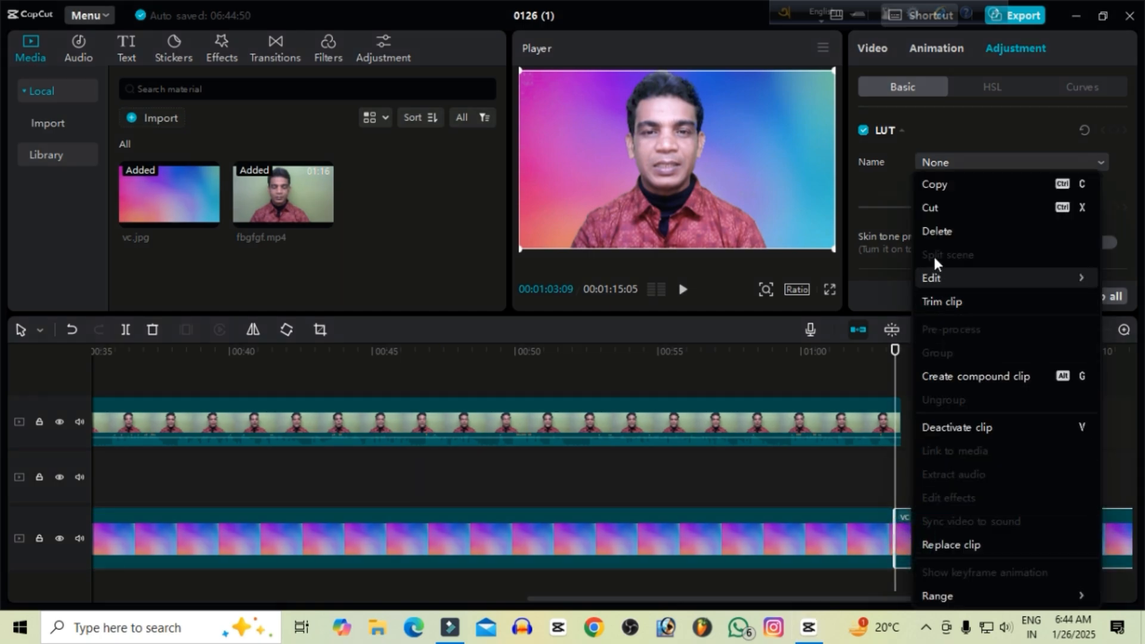
pyautogui.click(937, 231)
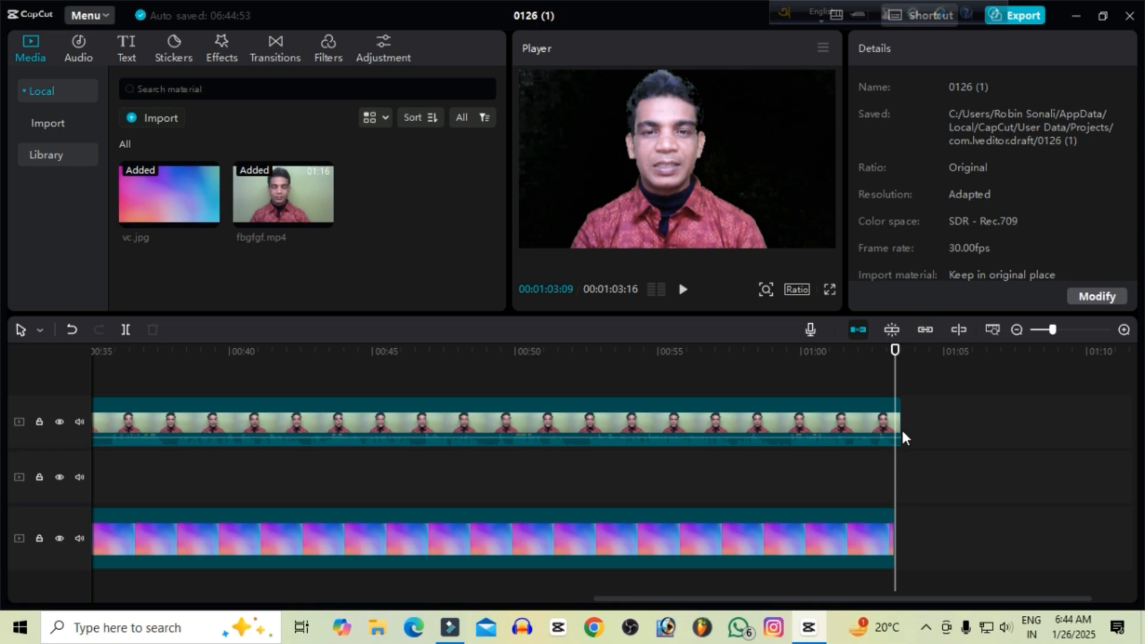
# Trim the end of the last fbgfgf.mp4 section to 00:01:03:09 so it lines up with the end of vc.jpg.
pyautogui.click(897, 426)
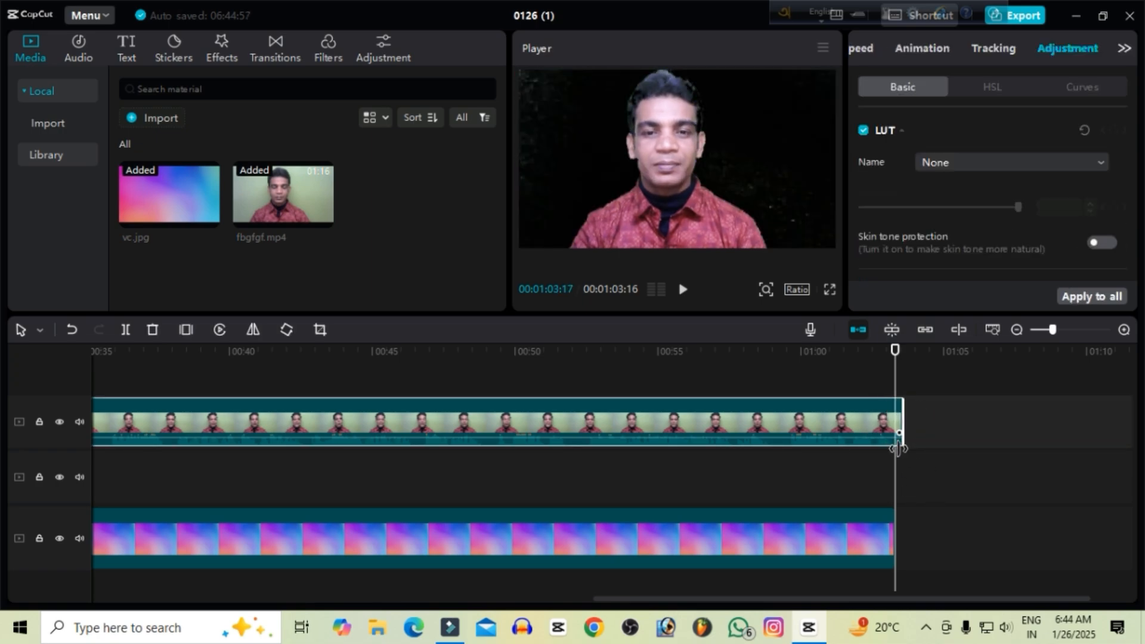
pyautogui.moveTo(898, 447); pyautogui.dragTo(894, 446)
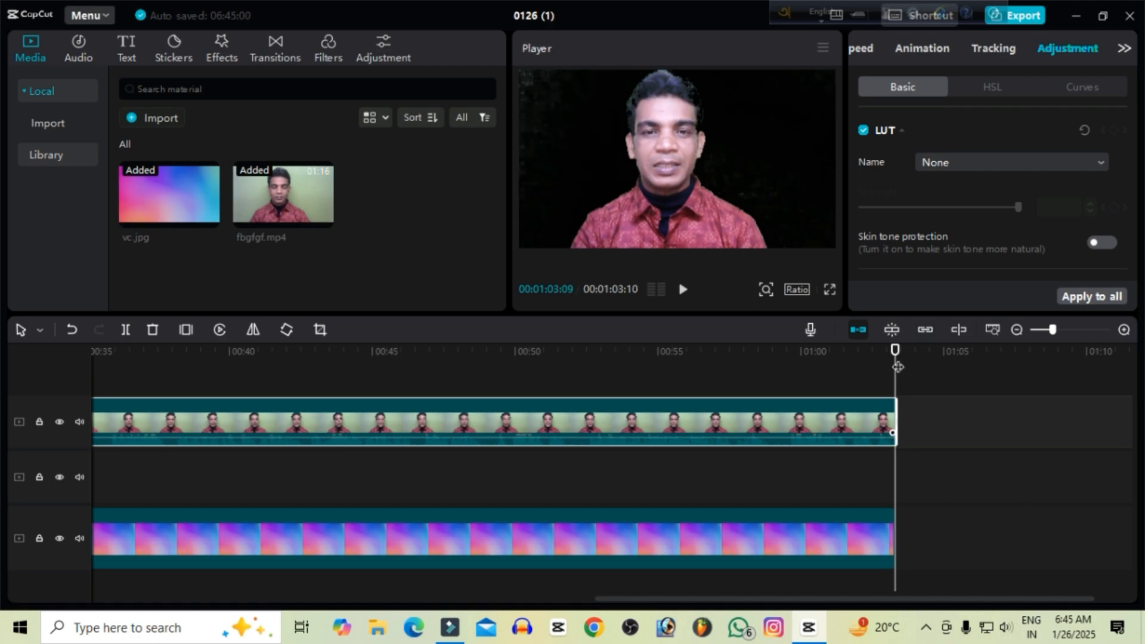
pyautogui.moveTo(895, 351); pyautogui.dragTo(892, 351)
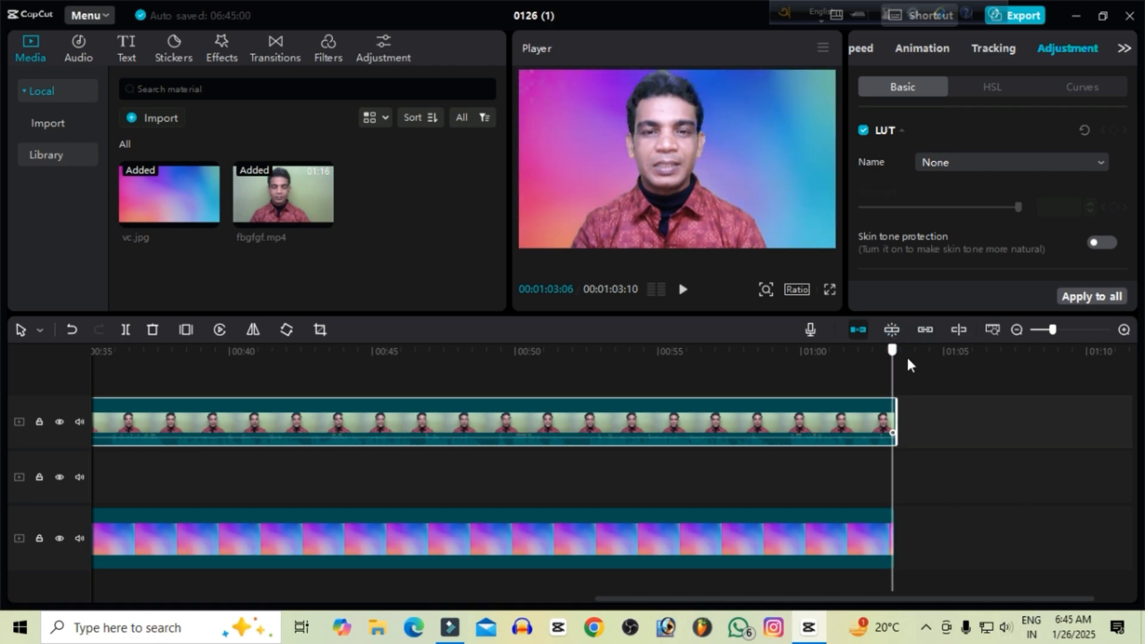
pyautogui.click(888, 364)
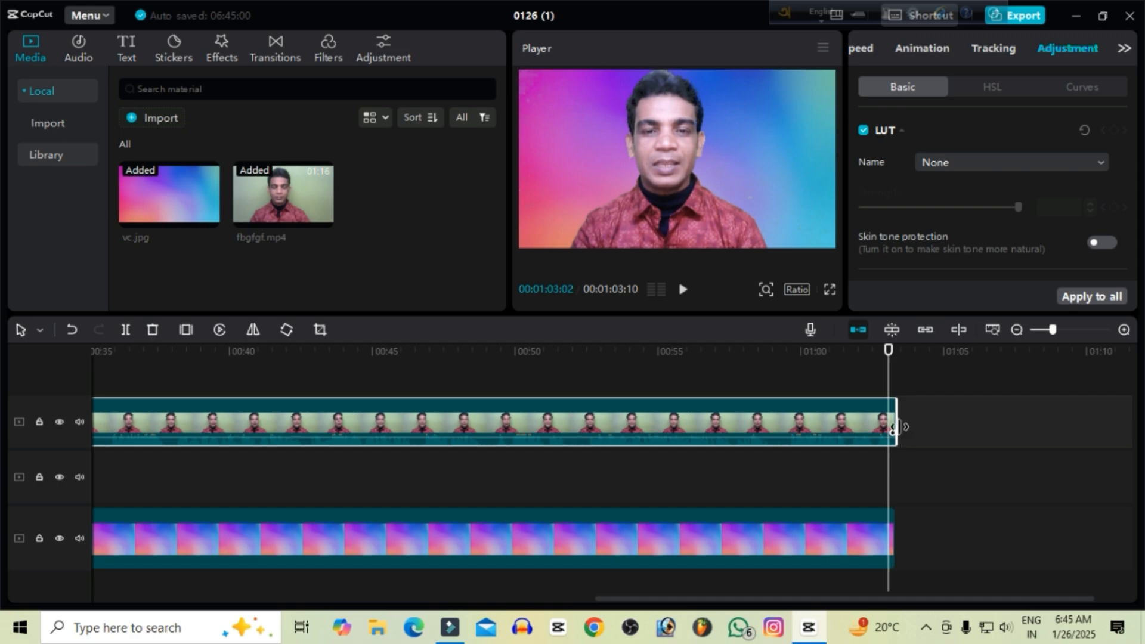
pyautogui.moveTo(895, 427); pyautogui.dragTo(892, 422)
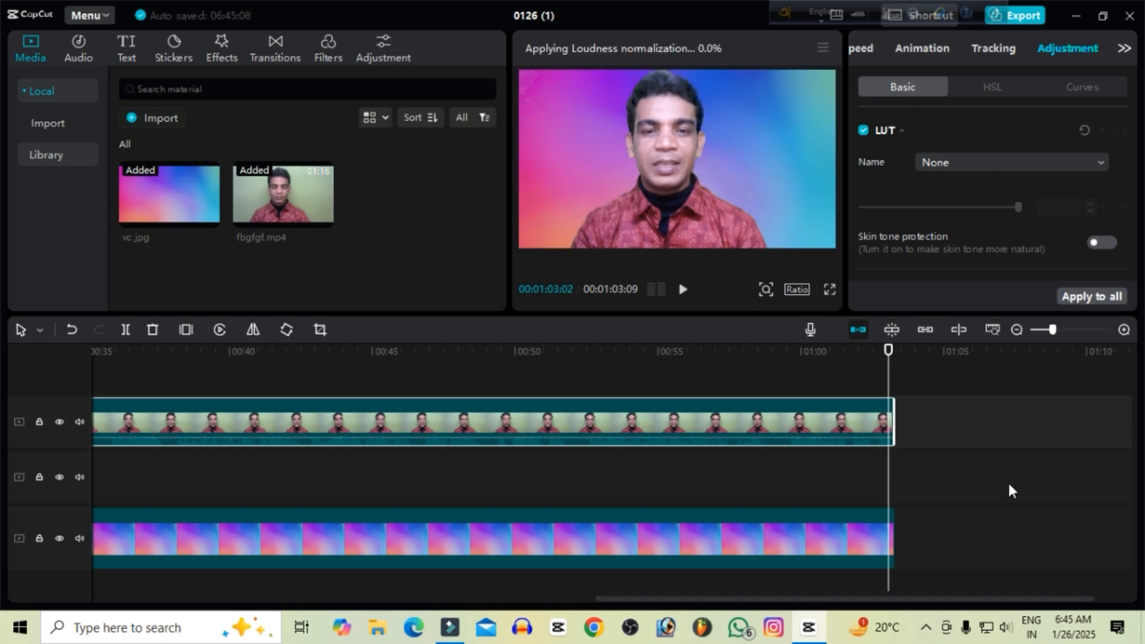
# Play the opening of the video briefly, show the whole timeline, and return the playhead to 00:00:00:00.
pyautogui.press('space')
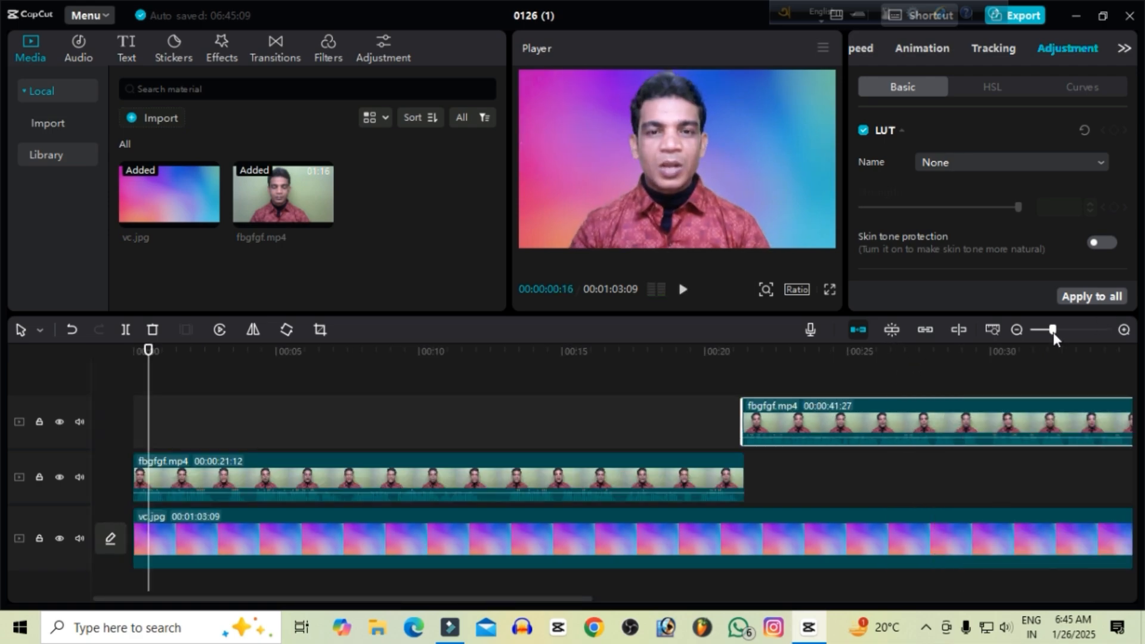
pyautogui.click(1051, 330)
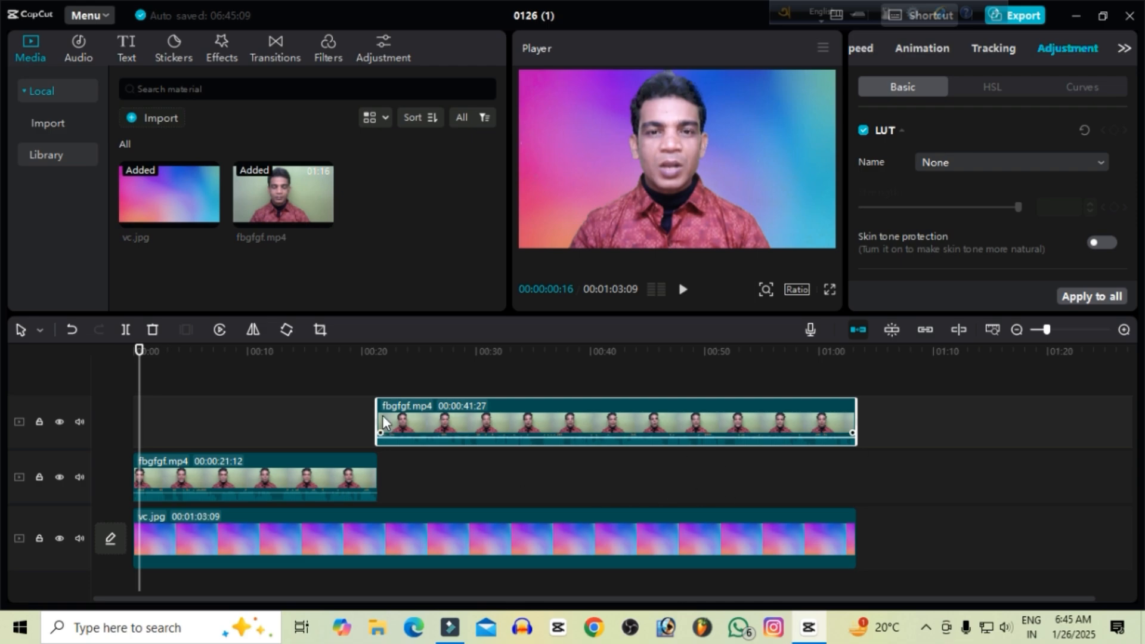
pyautogui.click(129, 351)
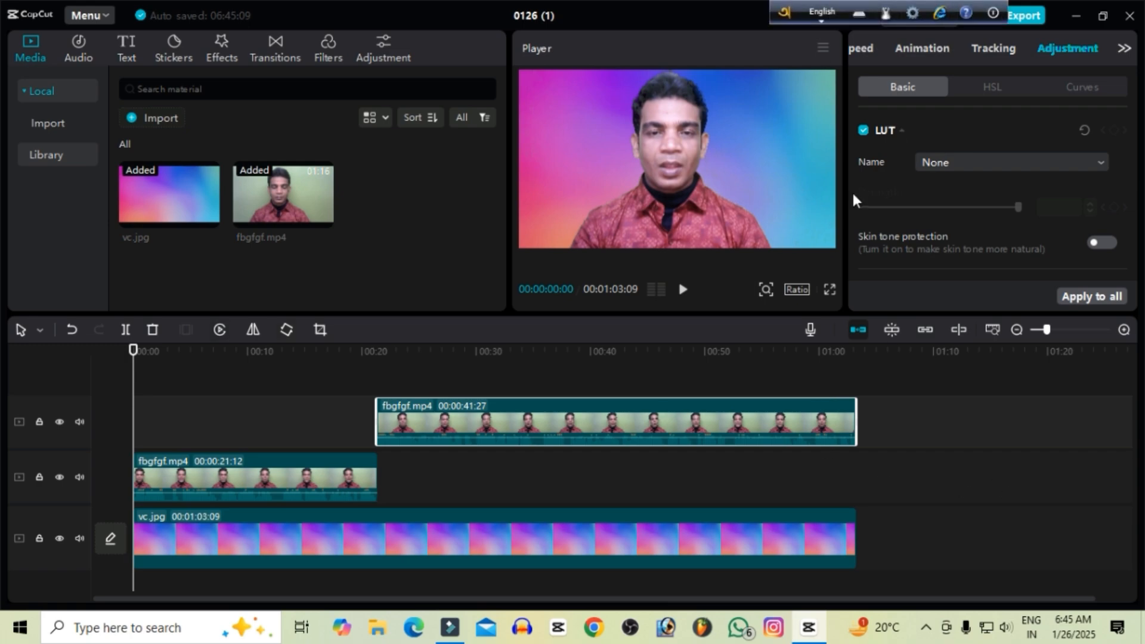
# Export the video 0126 (1) as an H.264 mp4 at 4K resolution and 30fps.
pyautogui.click(993, 13)
pyautogui.click(1027, 56)
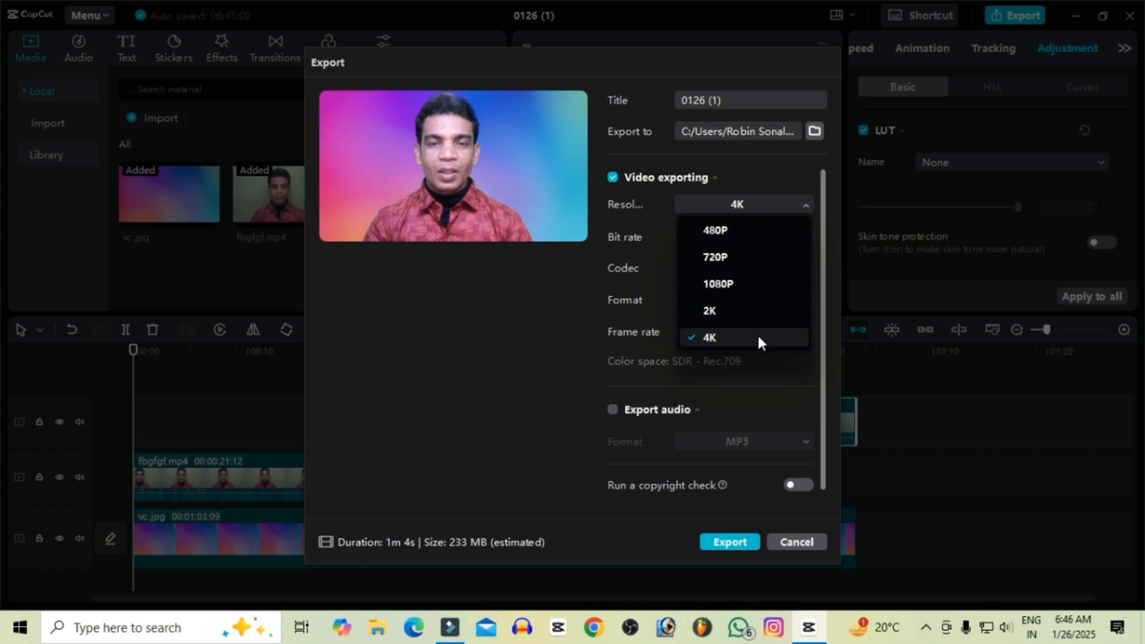
pyautogui.click(749, 542)
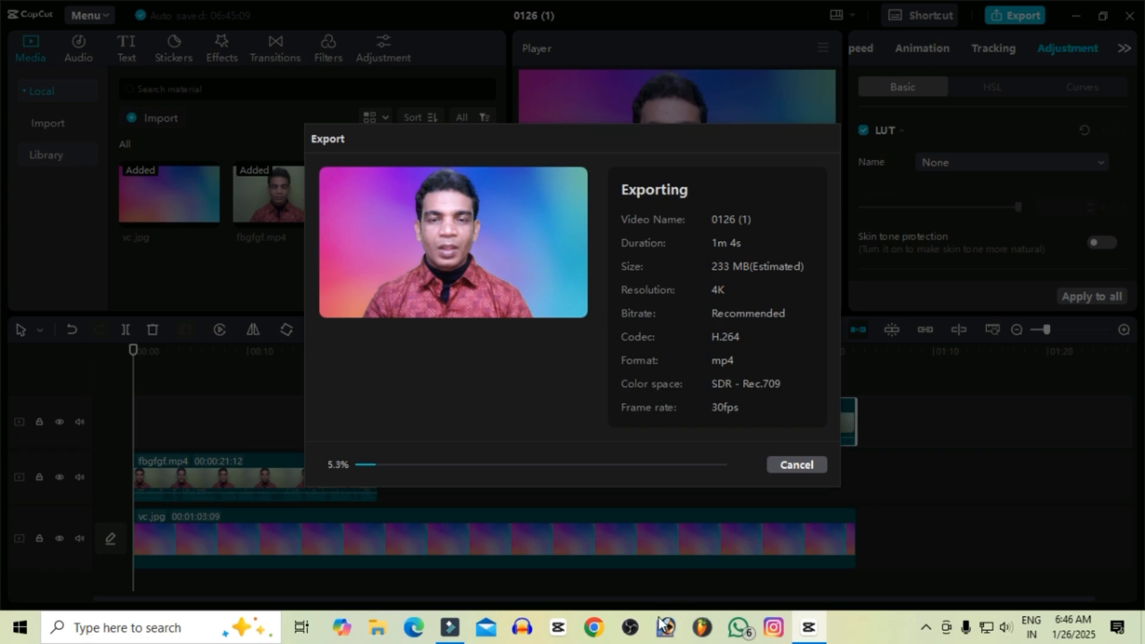
# Switch to Wondershare Filmora while the export runs.
pyautogui.click(451, 627)
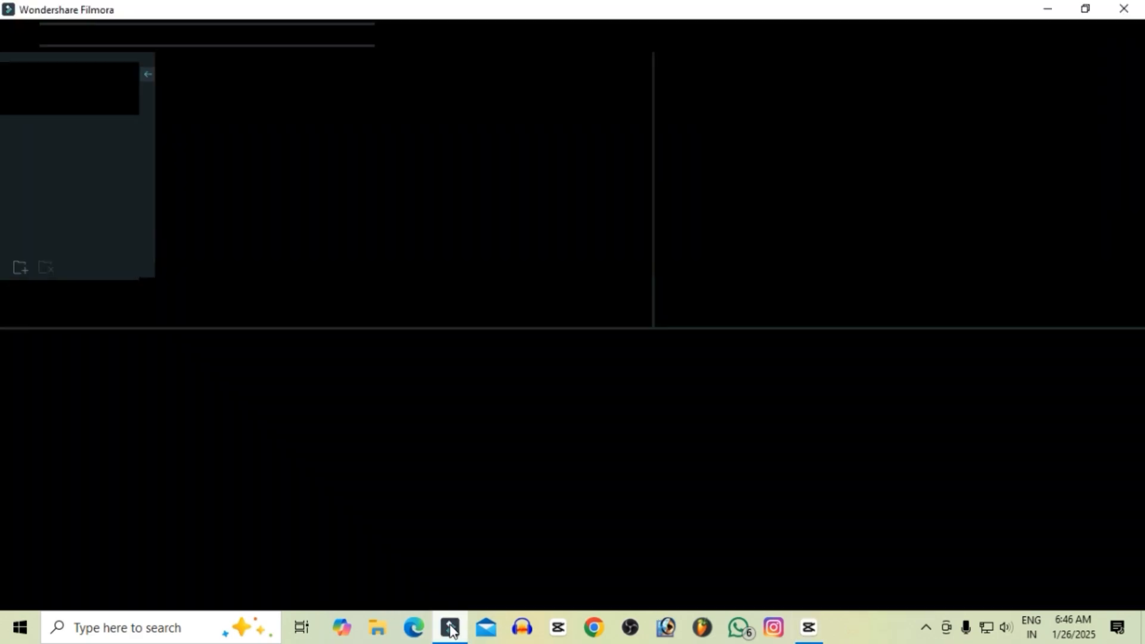